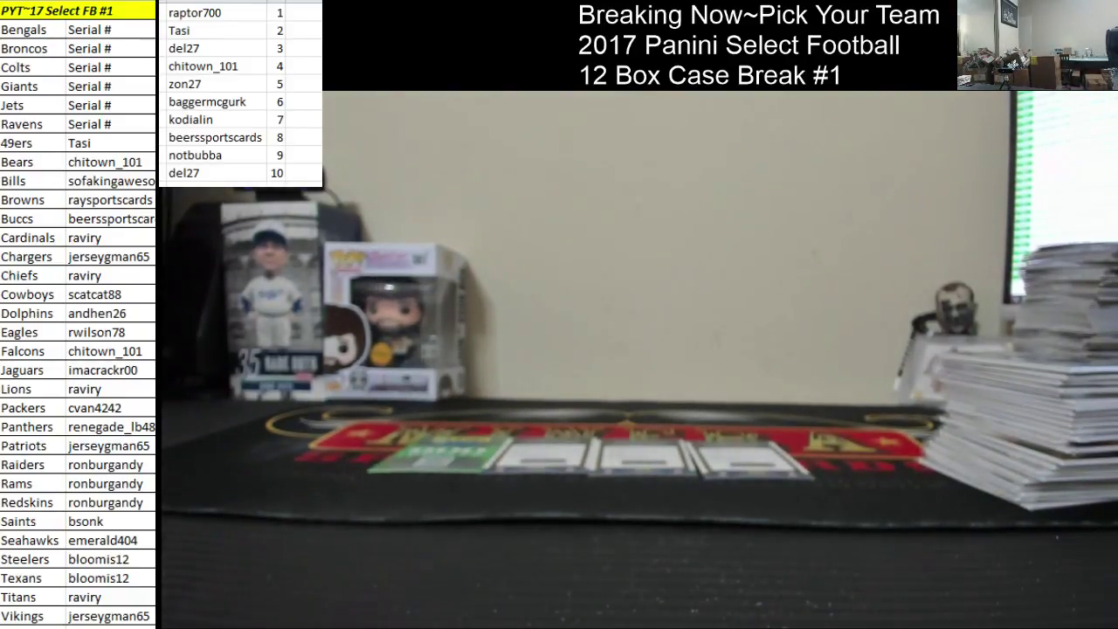
Step: Copy the team names Bengals through Vikings from column A to the randomizer
click(144, 62)
drag(50, 33, 39, 611)
key(ctrl+c)
key(alt+Tab)
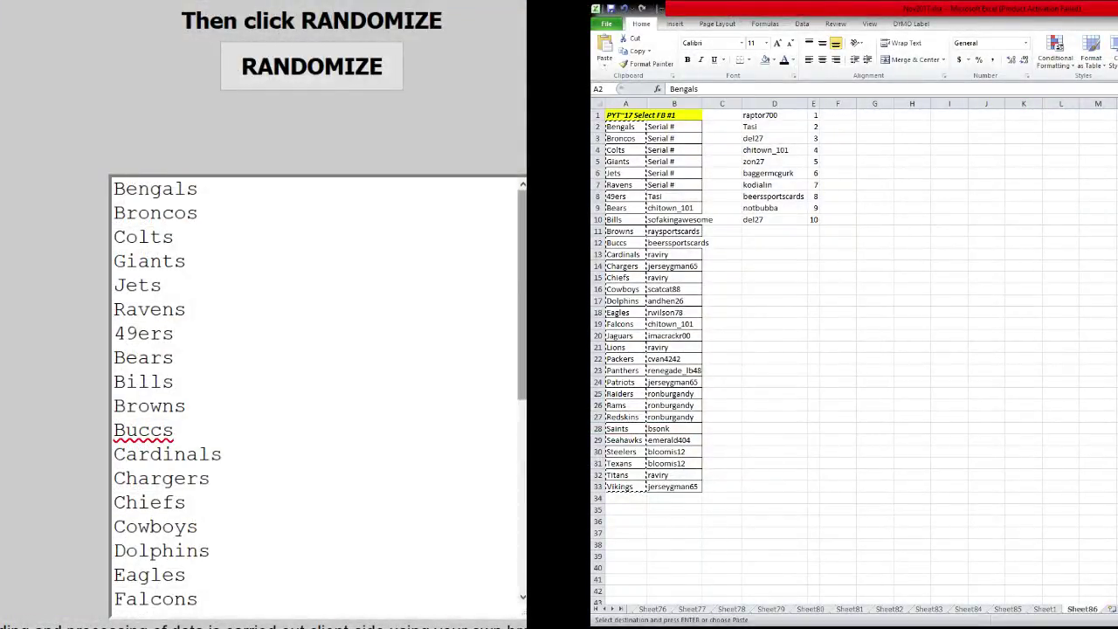
Step: Shuffle the team list several times, leaving Raiders on top
scroll(314, 389, down, 5)
scroll(314, 389, up, 5)
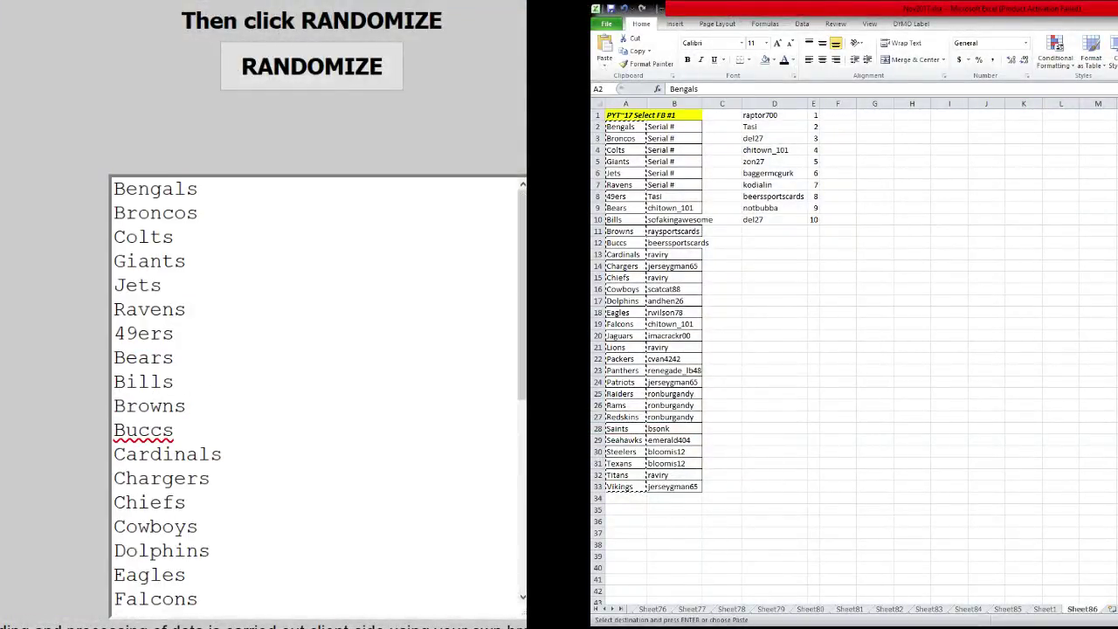
click(333, 76)
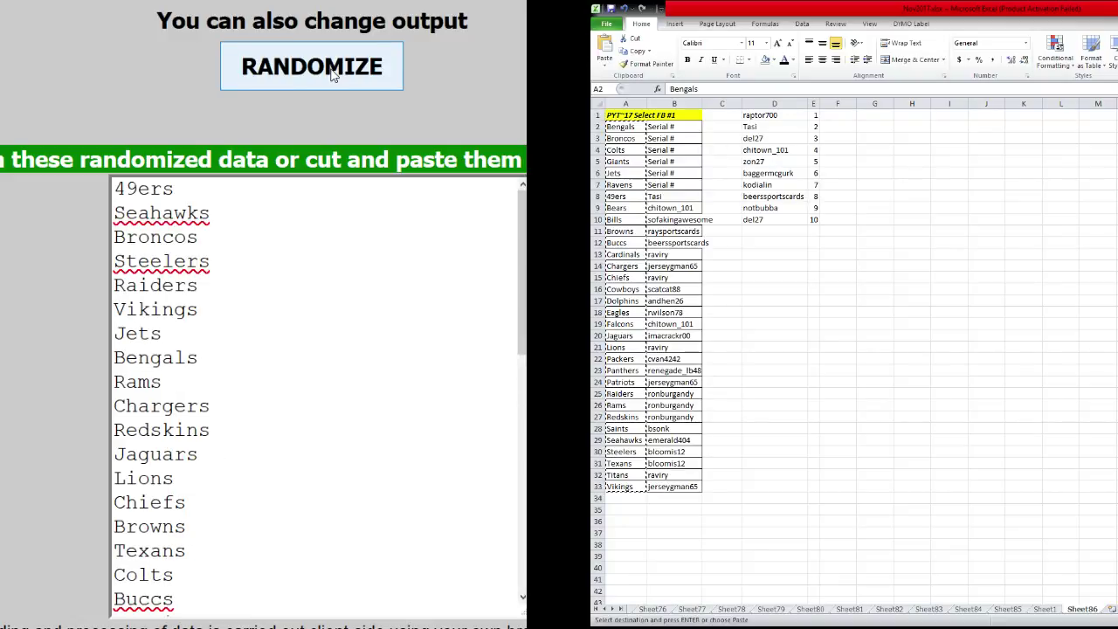
click(333, 76)
click(333, 76)
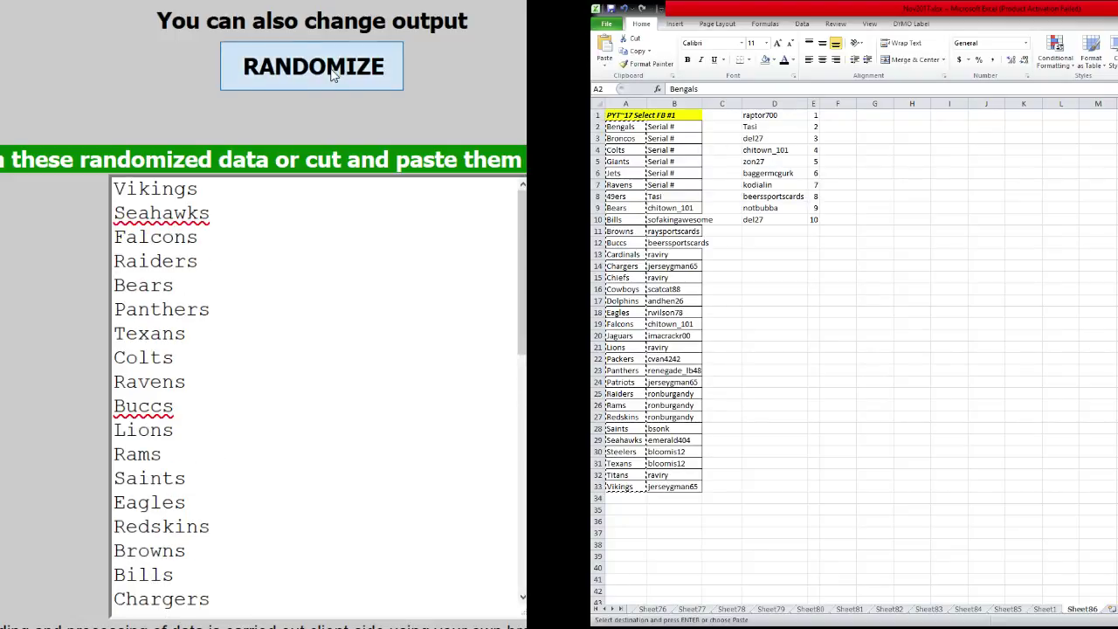
click(274, 183)
double_click(274, 184)
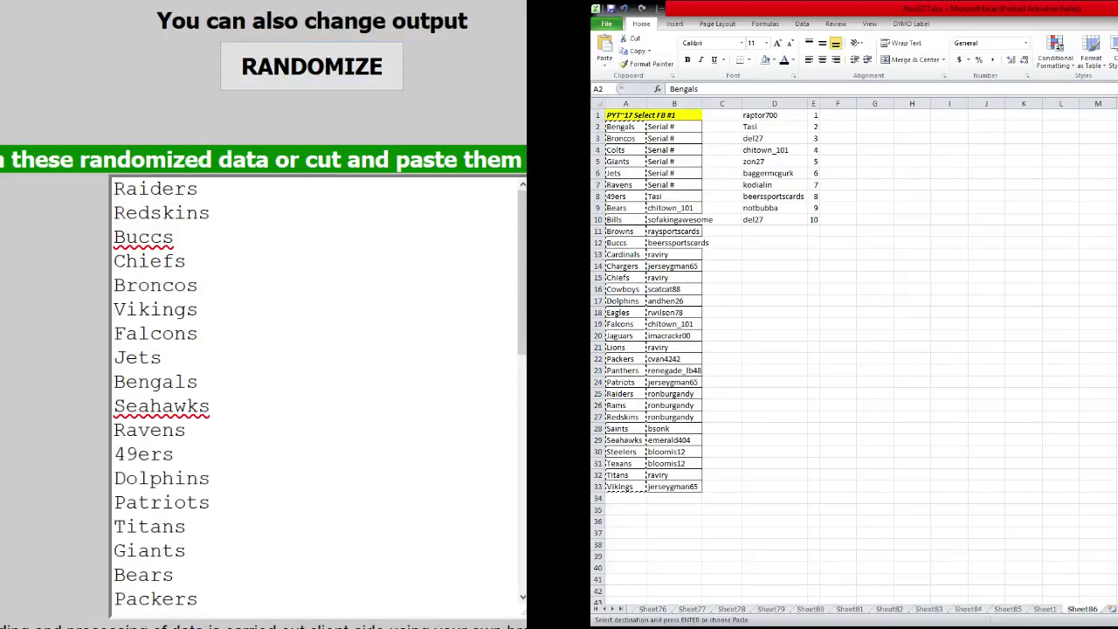
Step: Enter 600pts in C25 beside the Raiders row
click(774, 472)
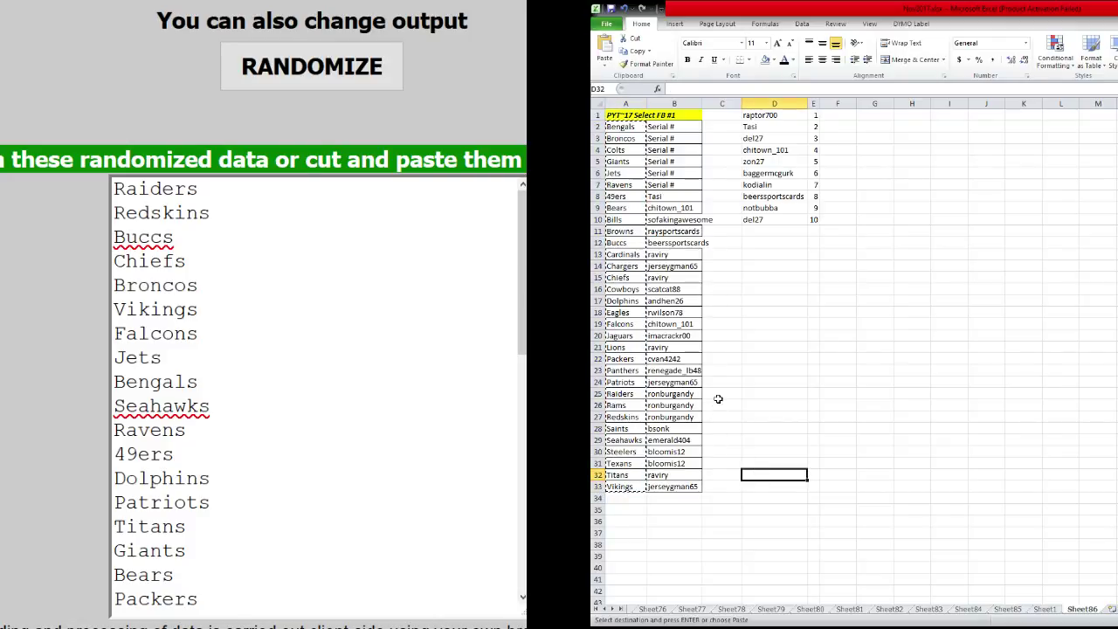
click(714, 395)
text(600pts)
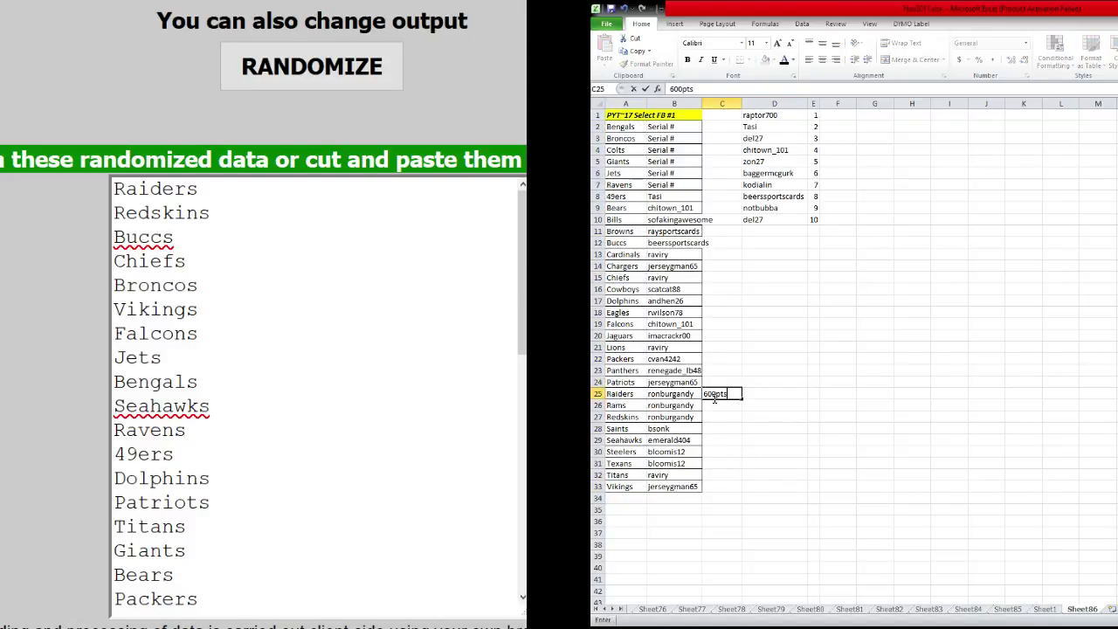
key(Return)
key(alt+Tab)
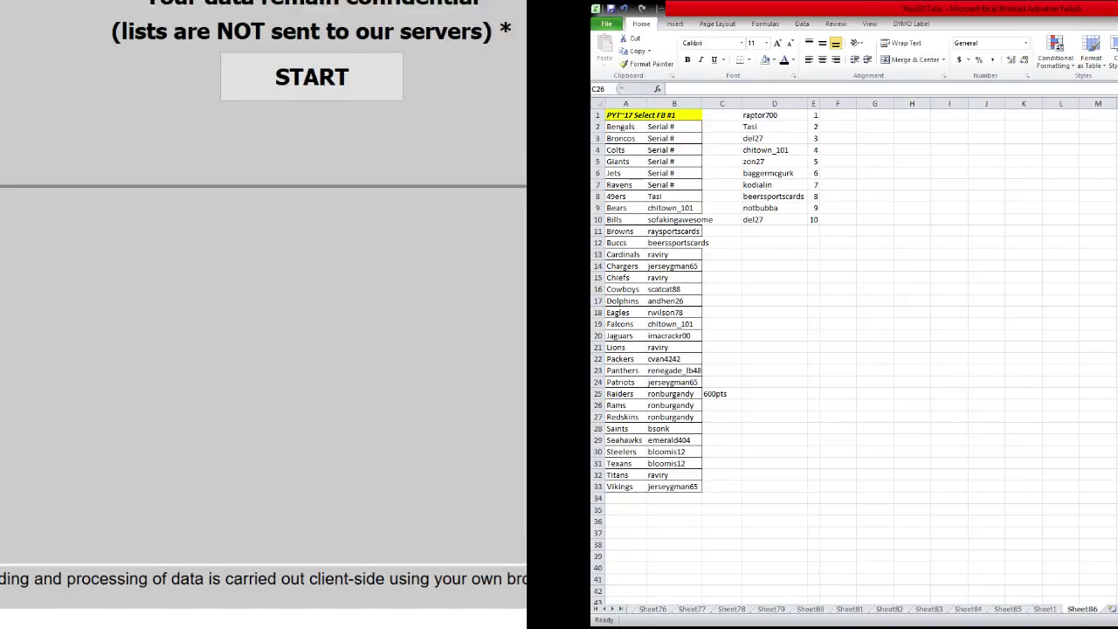
Step: Start a fresh, empty list box on the psychicscience.org randomizer page
scroll(264, 349, down, 7)
scroll(264, 350, up, 5)
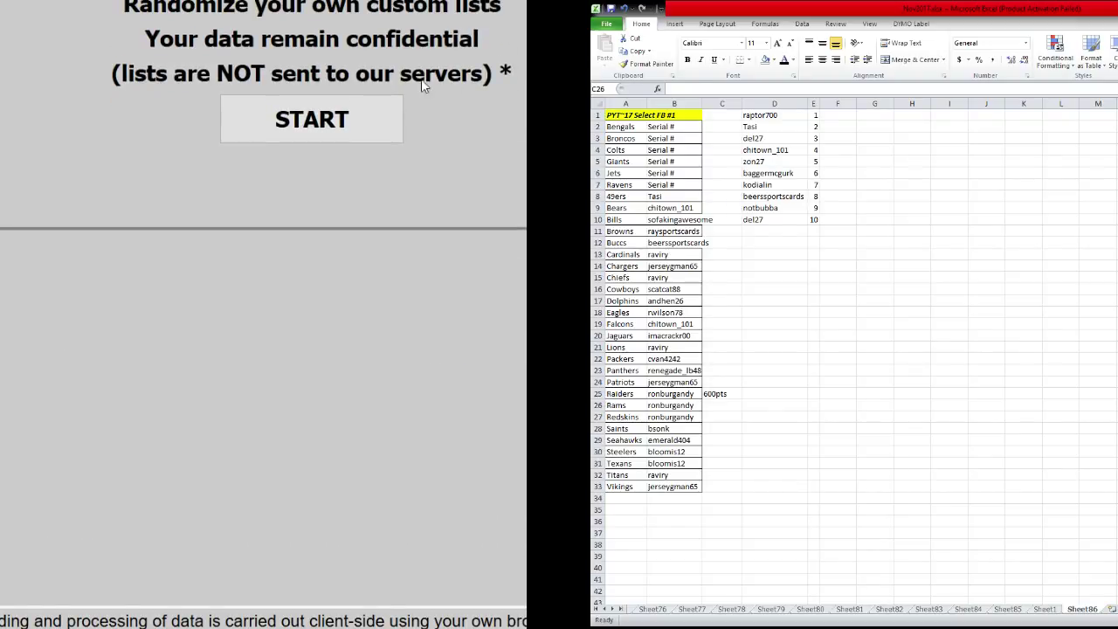
click(388, 104)
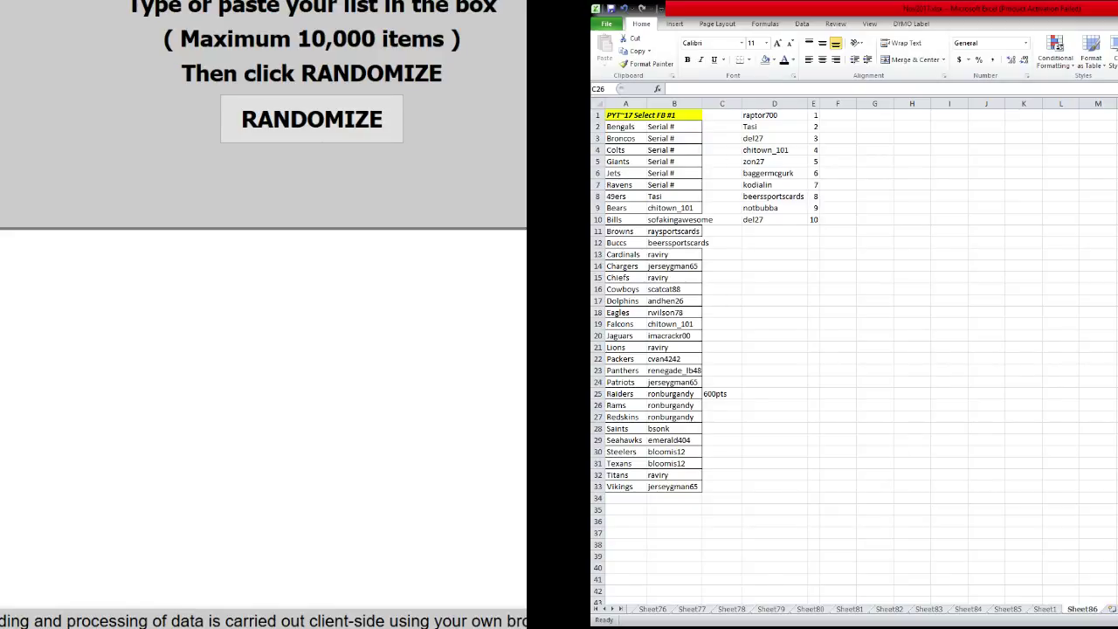
Step: Paste x markers repeatedly down column I starting at I3
click(948, 207)
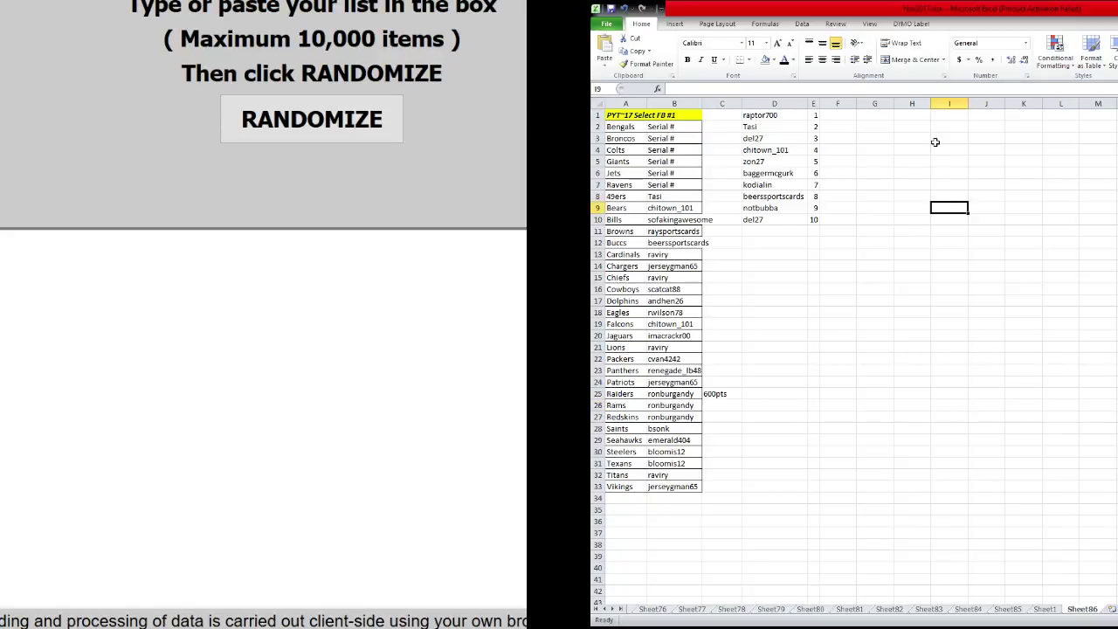
click(936, 140)
key(ctrl+v)
key(Down)
key(Down)
key(Down)
key(Down)
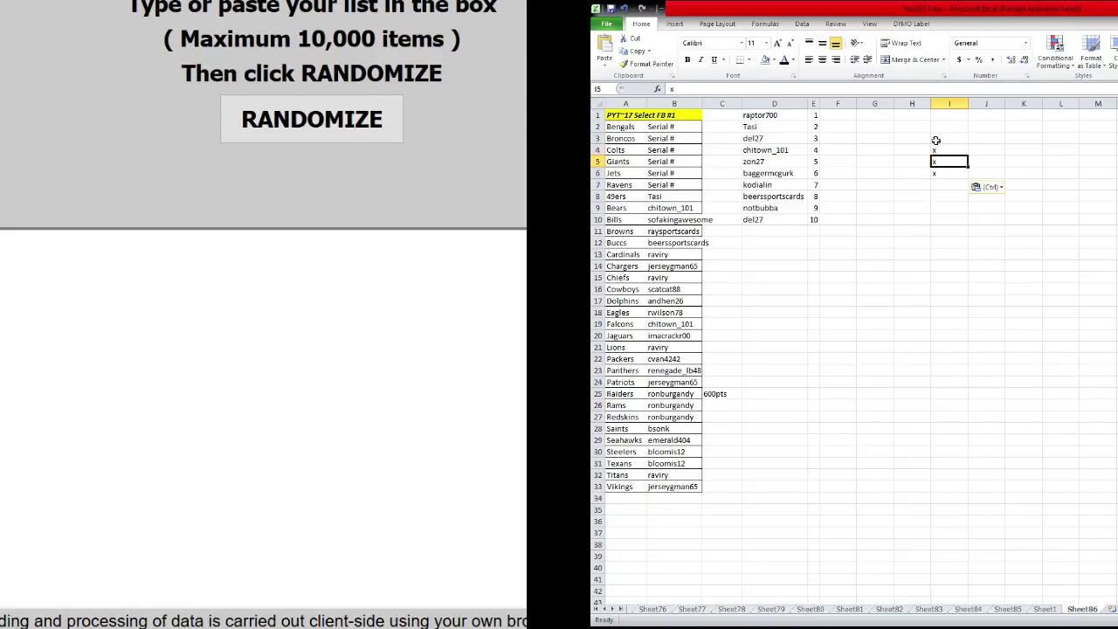
key(ctrl+v)
key(Down)
key(Down)
key(Down)
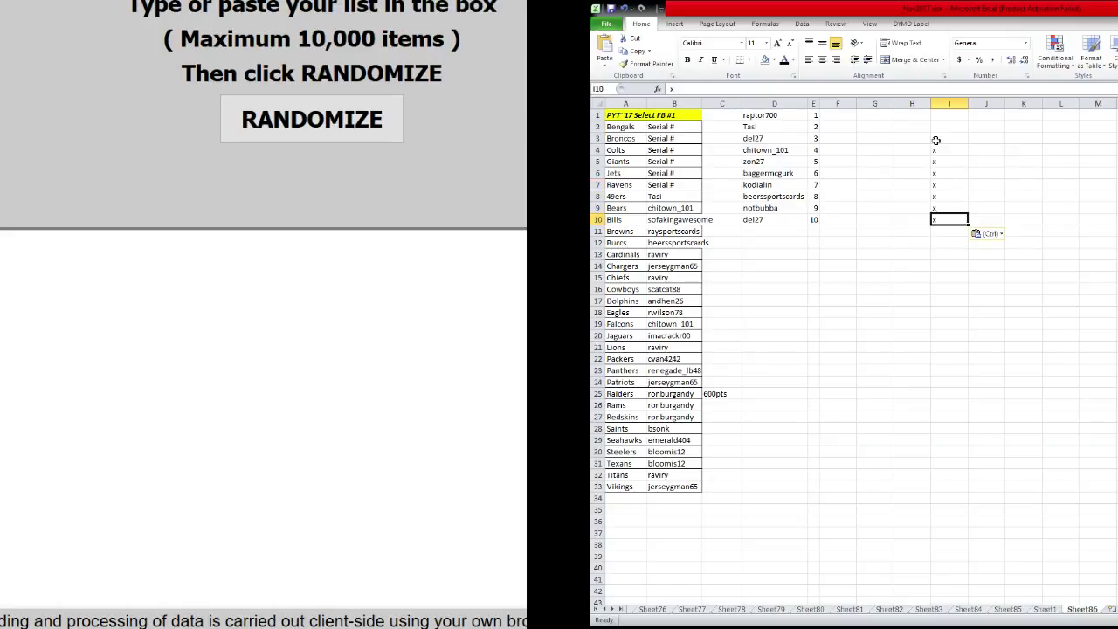
key(ctrl+v)
key(Down)
key(ctrl+v)
key(Down)
key(ctrl+v)
key(Down)
key(ctrl+v)
key(Down)
key(ctrl+v)
key(Down)
key(ctrl+v)
key(Down)
key(ctrl+v)
key(Down)
key(ctrl+v)
key(Down)
key(ctrl+v)
key(Down)
key(ctrl+v)
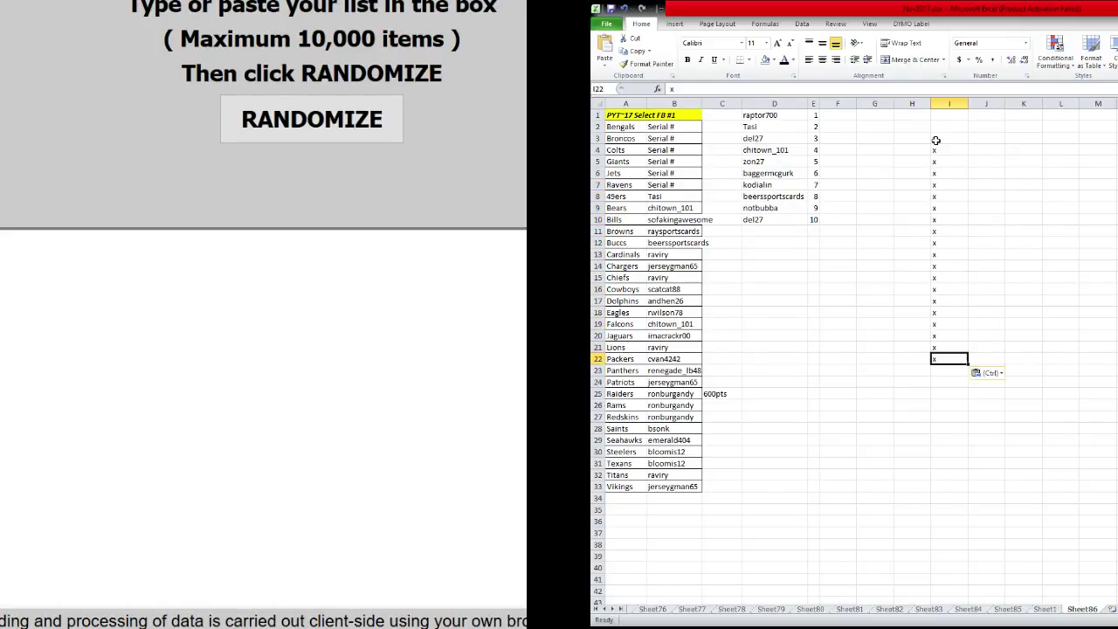
key(Down)
key(ctrl+v)
key(Down)
key(ctrl+v)
key(Down)
key(ctrl+v)
key(Down)
key(ctrl+v)
key(Down)
key(ctrl+v)
key(Down)
key(ctrl+v)
key(Down)
key(ctrl+v)
key(Down)
key(ctrl+v)
key(Down)
key(ctrl+v)
key(ctrl+v)
key(Down)
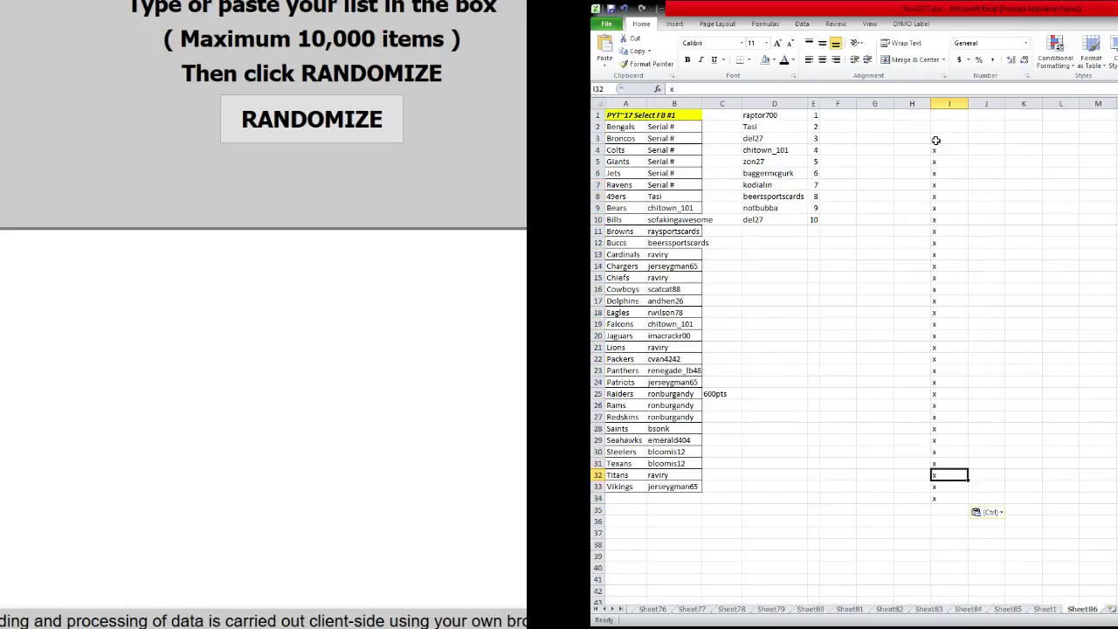
Step: Select the x markers in I6:I34 and copy them
key(ctrl+shift+Up)
key(Up)
click(936, 141)
key(ctrl+shift+Down)
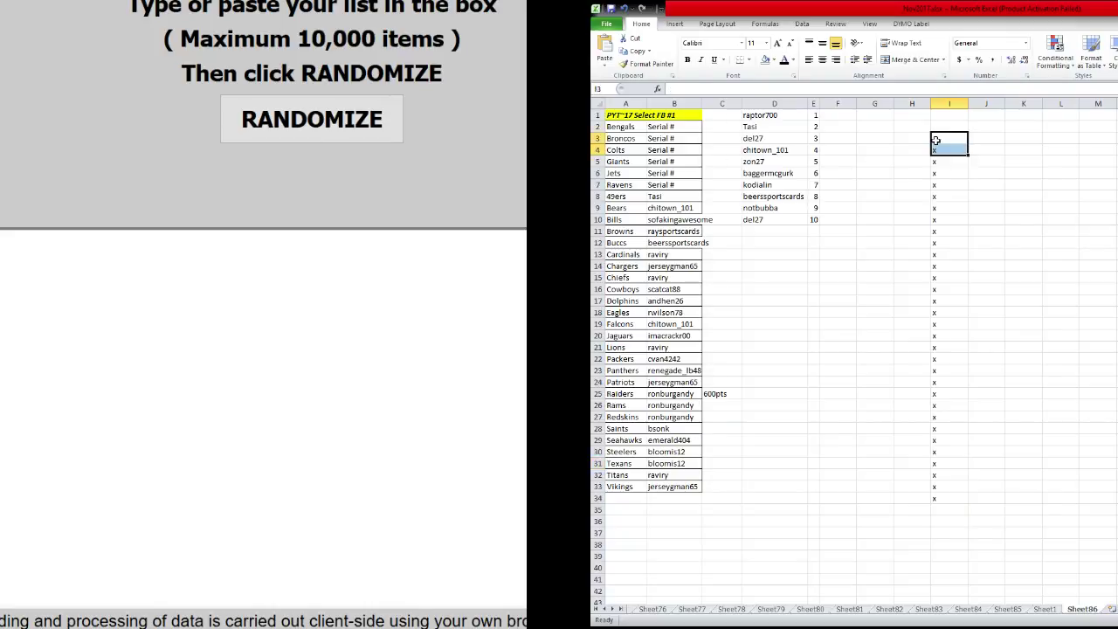
key(Down)
key(ctrl+shift+Down)
click(936, 140)
key(Down)
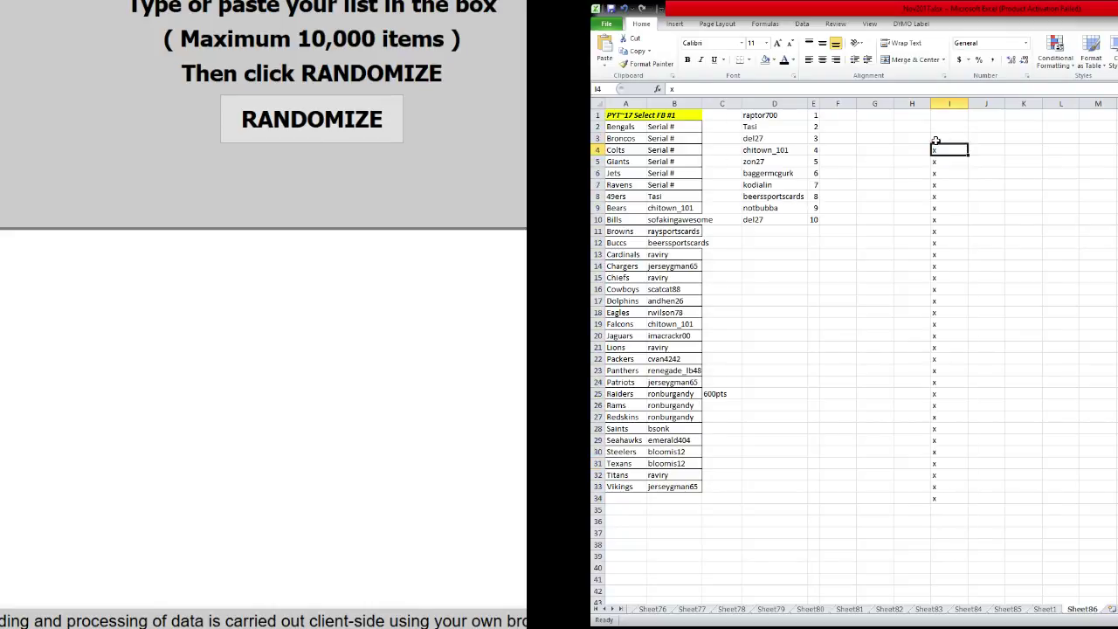
key(Down)
key(ctrl+shift+Down)
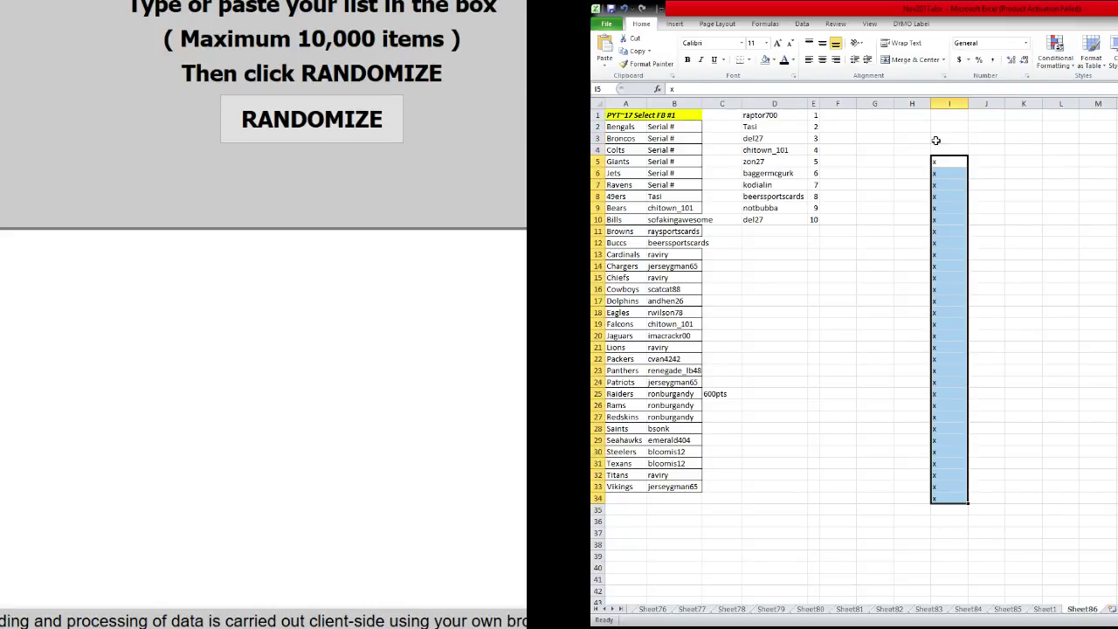
key(Down)
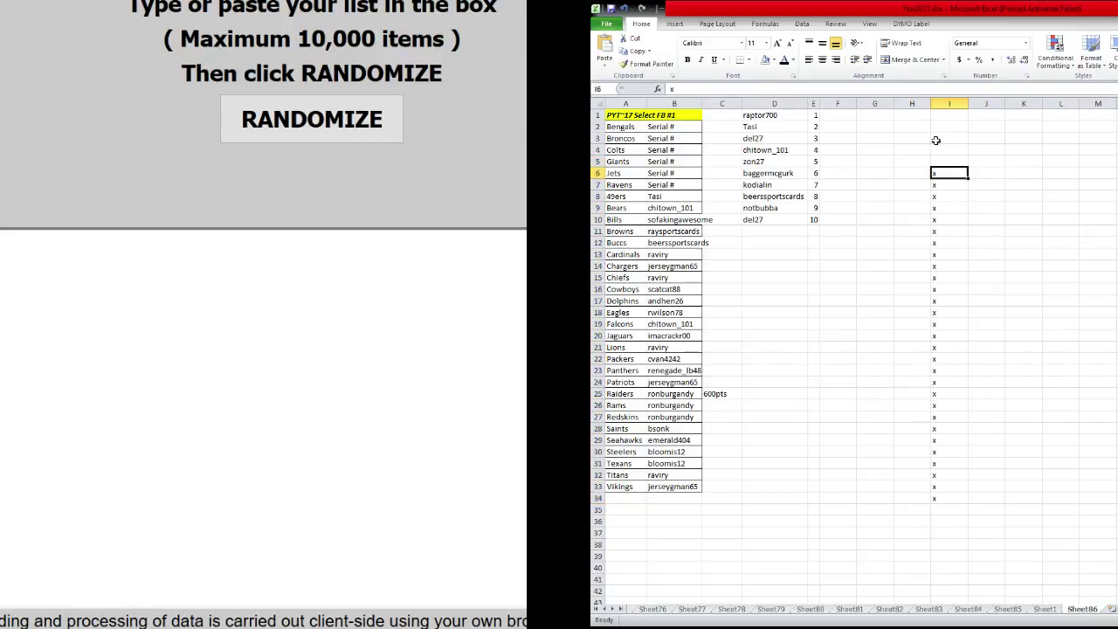
key(ctrl+shift+Down)
key(ctrl+c)
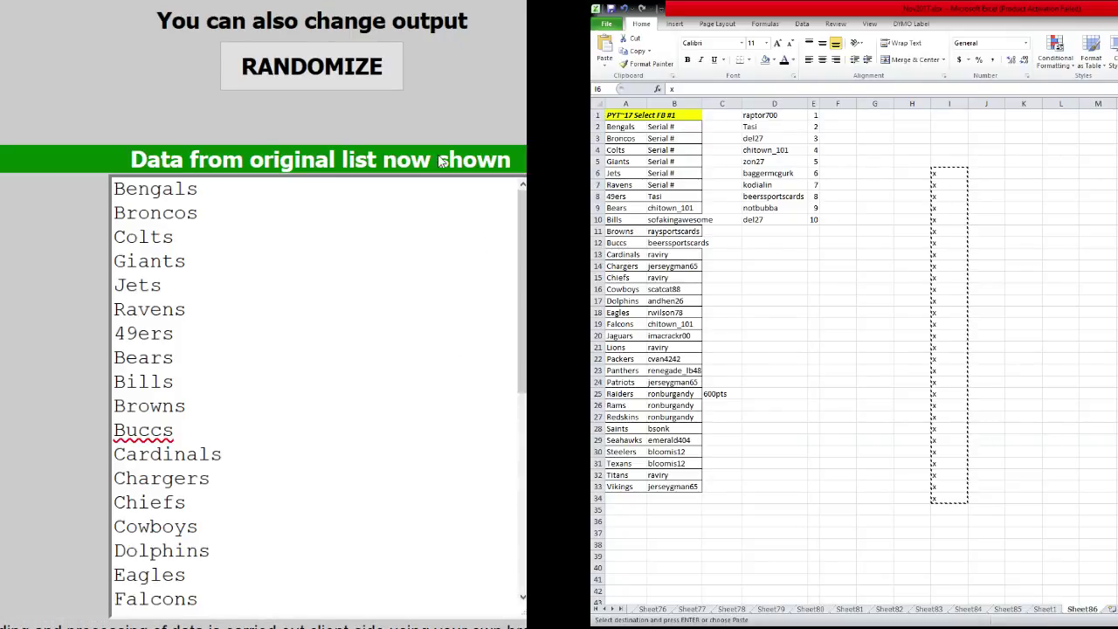
Step: Shuffle the team list three times and copy the whole shuffled list
click(306, 73)
click(305, 73)
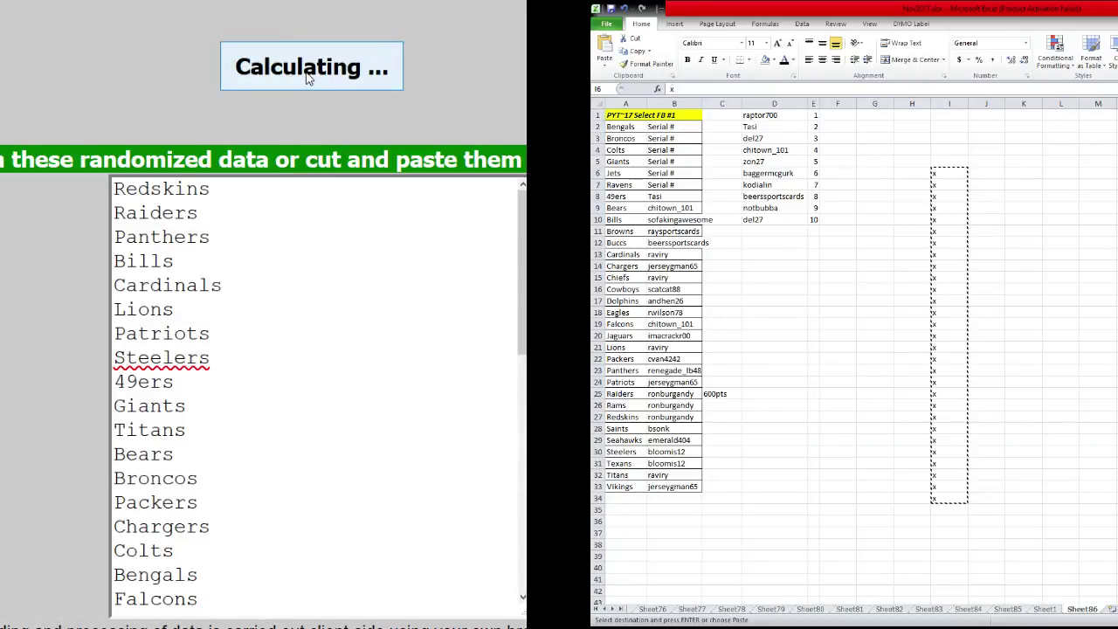
click(306, 72)
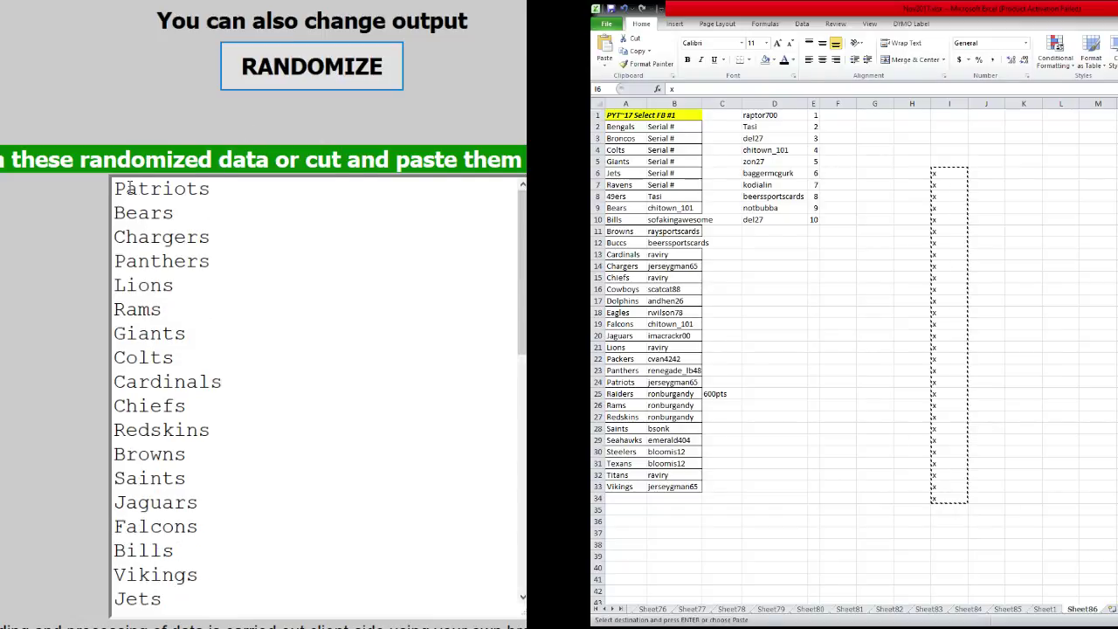
drag(116, 186, 232, 324)
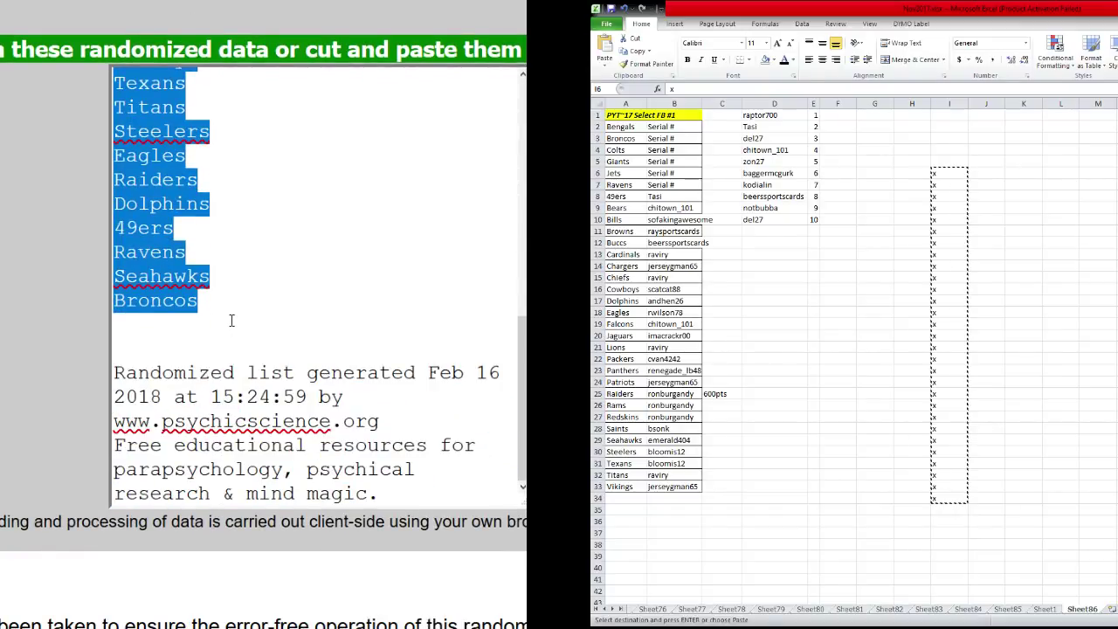
key(ctrl+c)
click(233, 320)
Step: Paste the shuffled teams into column G from G2, then reset the randomizer
click(795, 173)
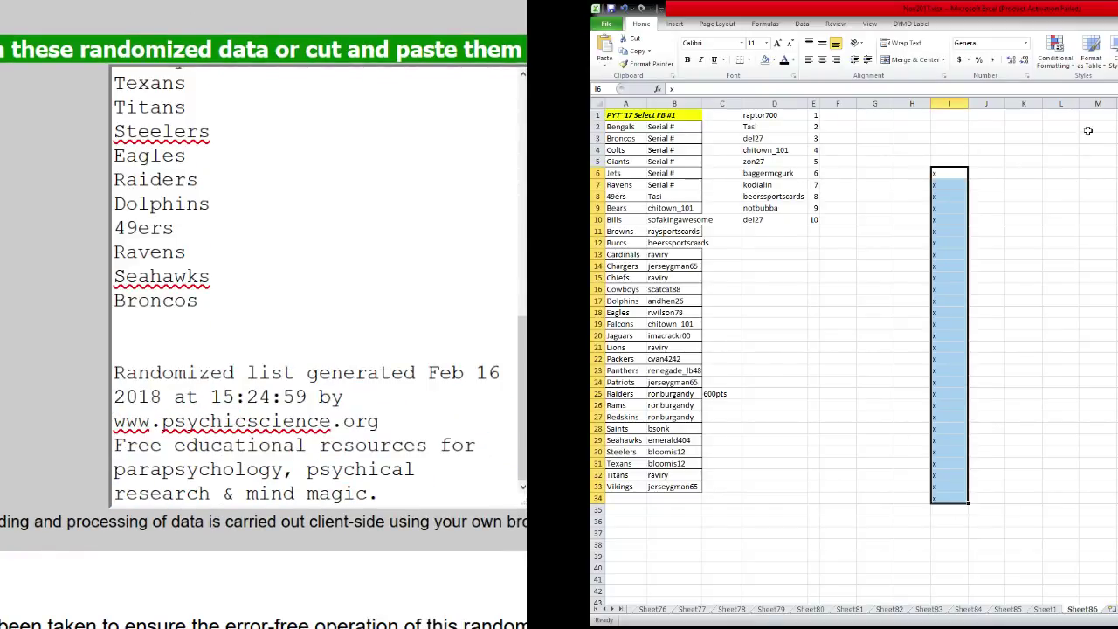
click(1023, 124)
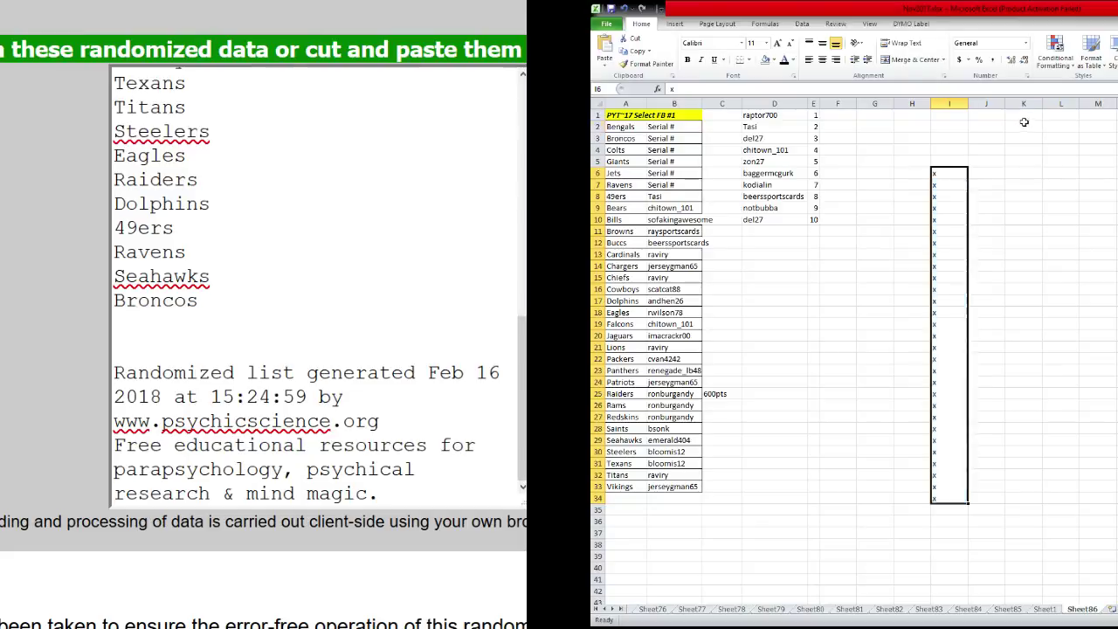
click(863, 129)
key(ctrl+v)
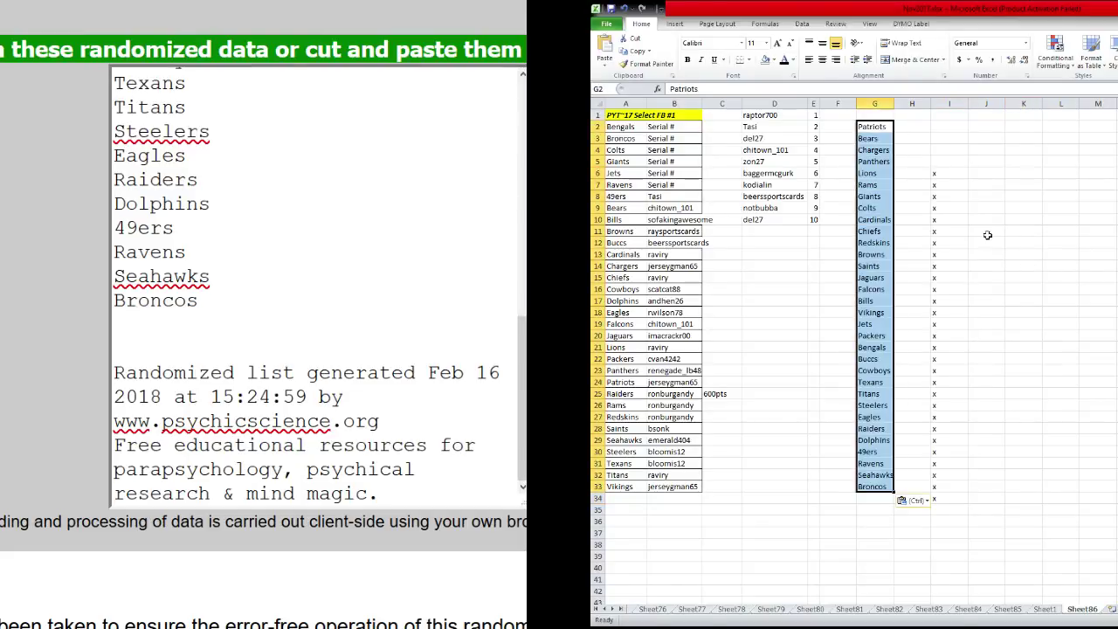
key(alt+Tab)
key(F5)
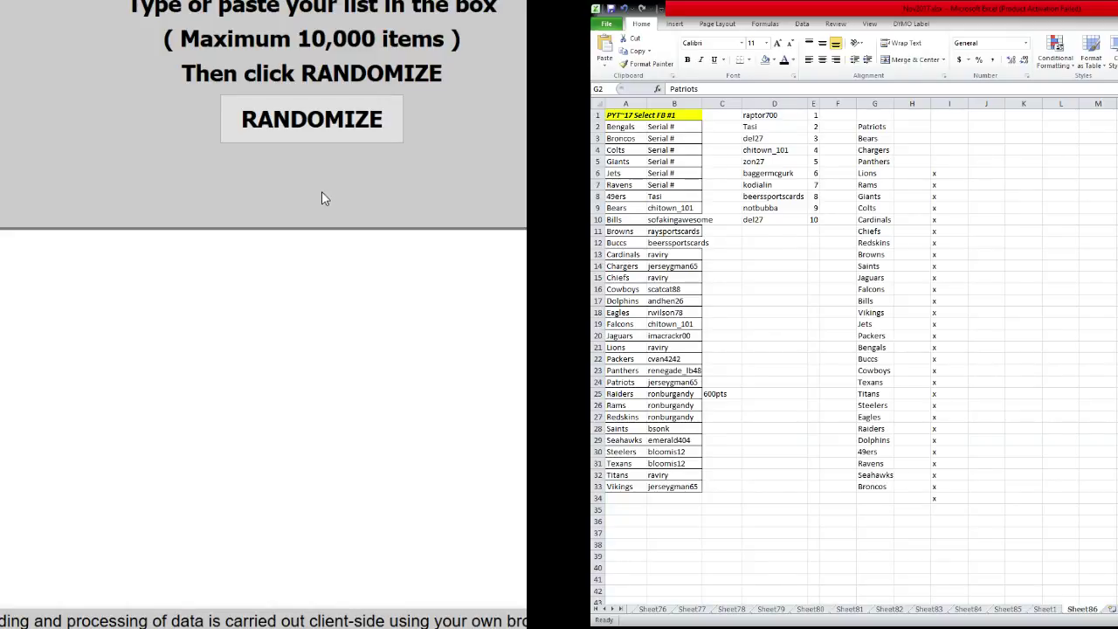
Step: Shuffle the marker list three times and paste the results into column H from H2
click(307, 128)
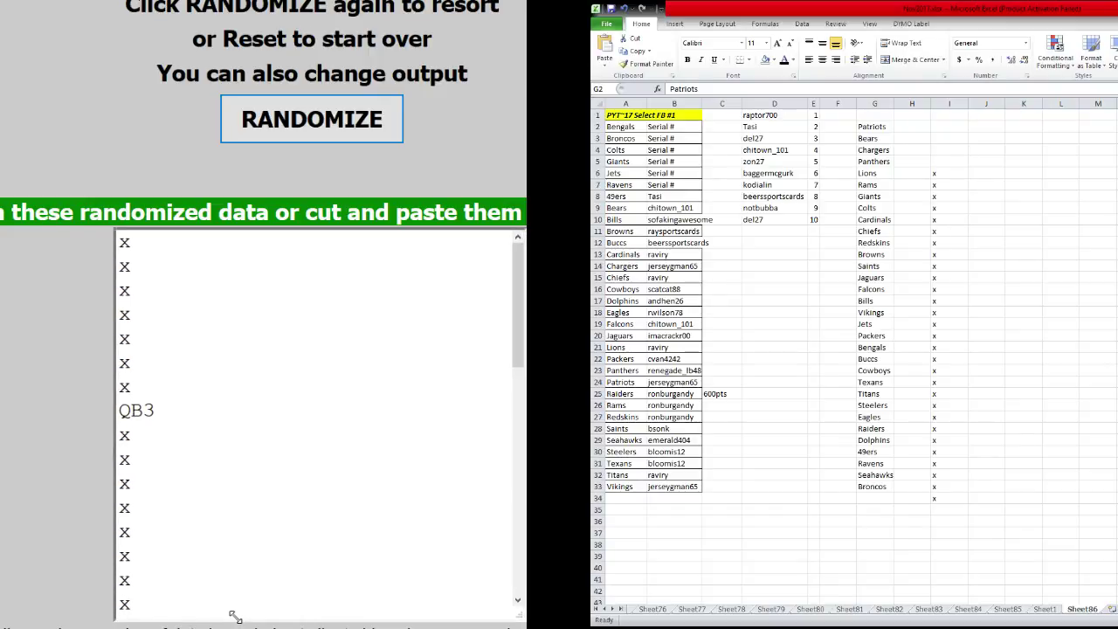
click(266, 122)
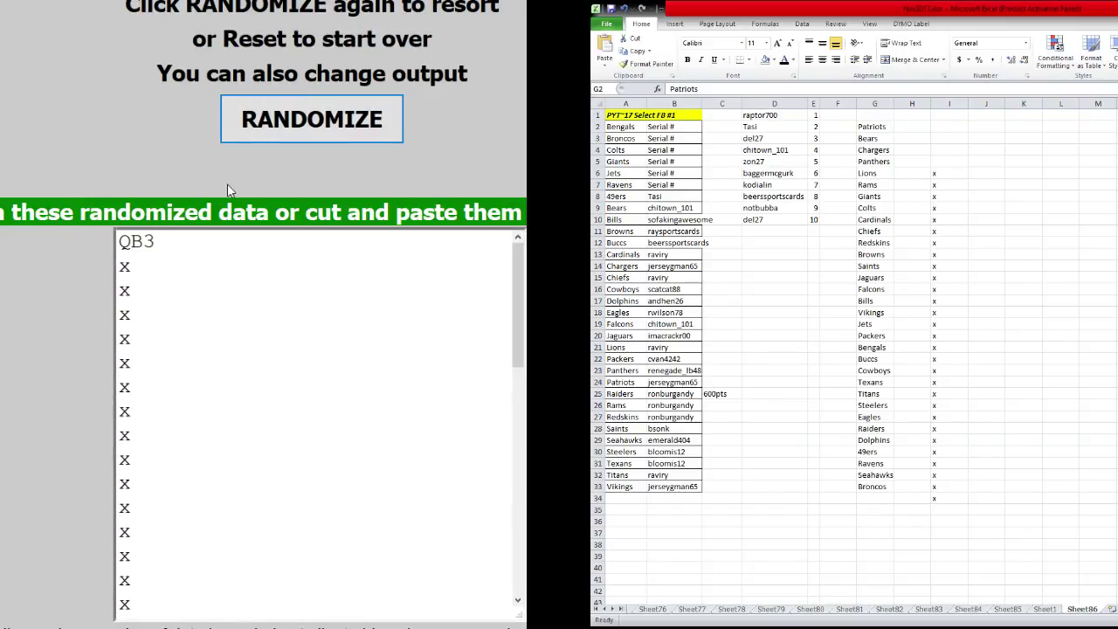
click(274, 129)
drag(123, 245, 235, 397)
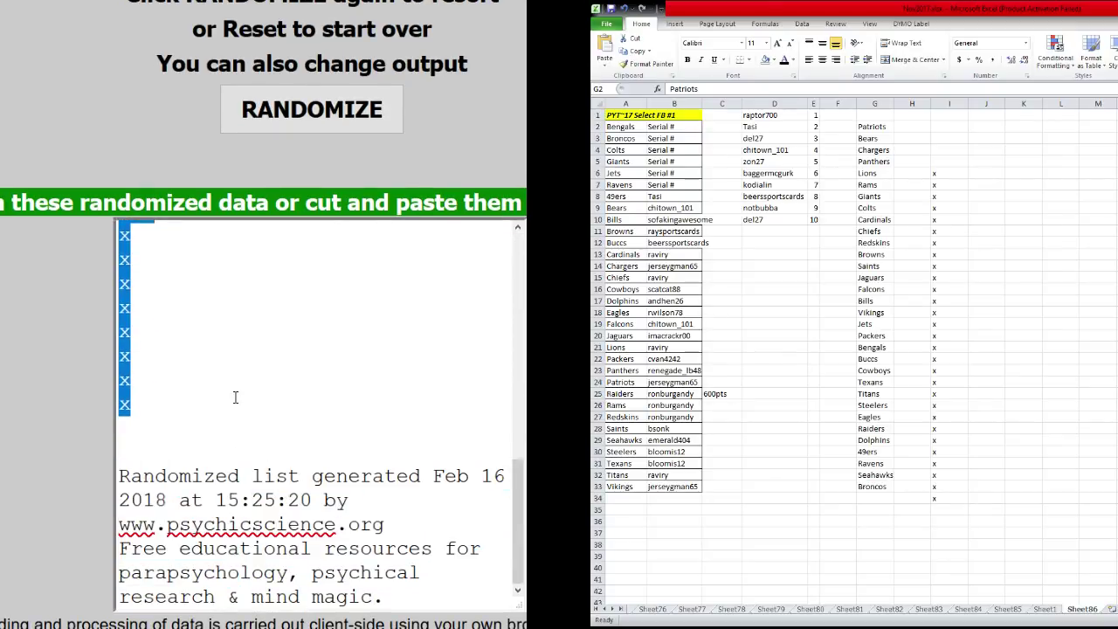
click(819, 396)
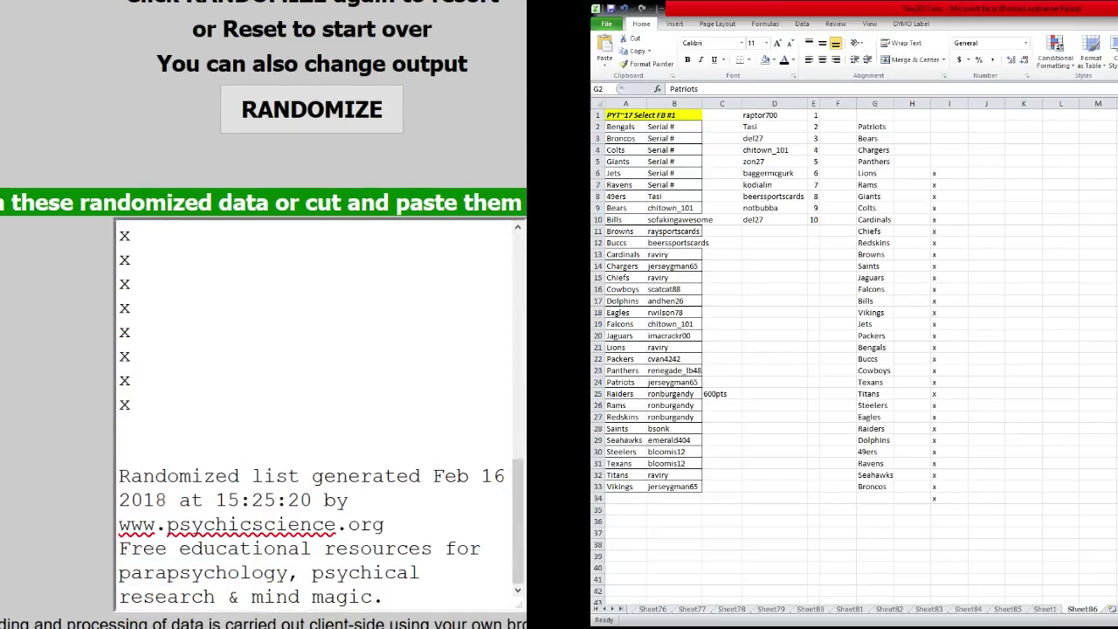
click(916, 127)
key(ctrl+v)
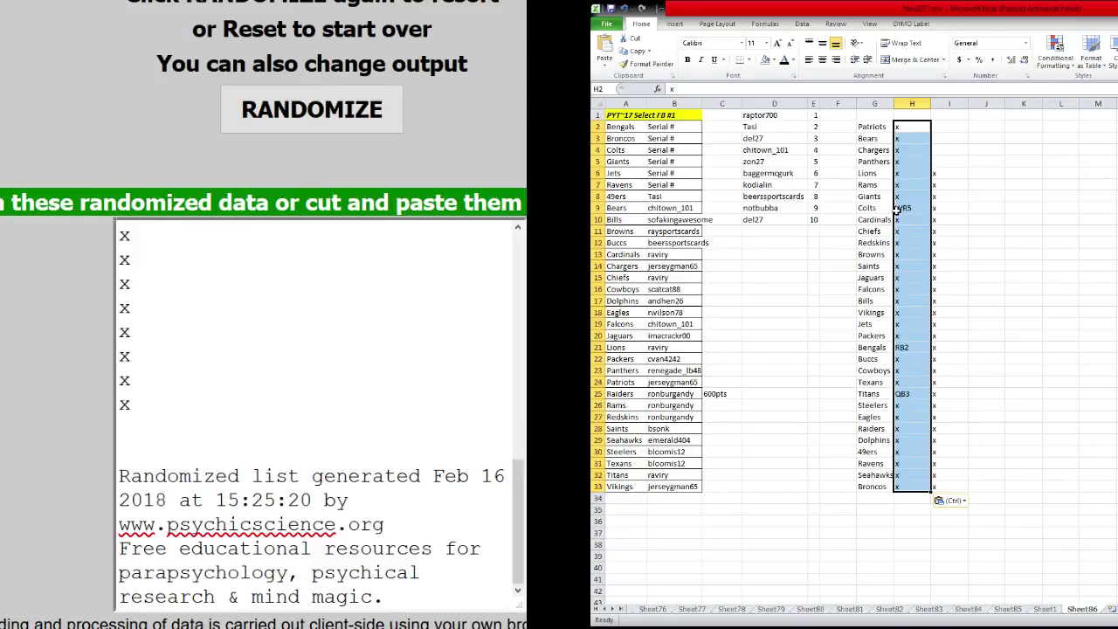
Step: Highlight the Colts–WR5, Bengals–RB2 and Titans–QB3 pairs
drag(912, 208, 874, 208)
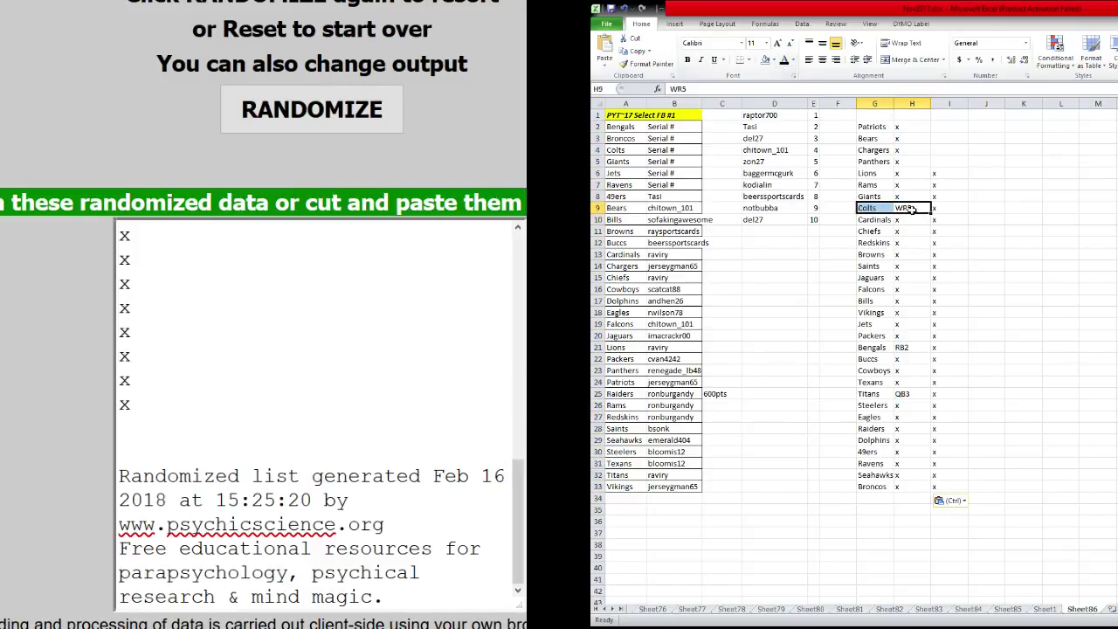
drag(908, 347, 870, 346)
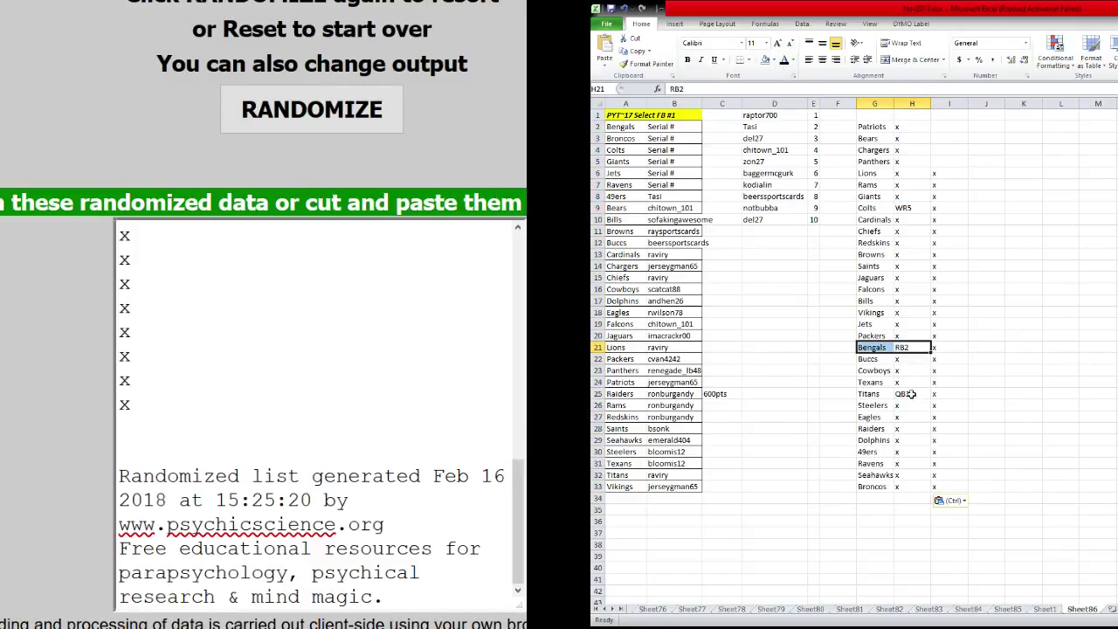
drag(912, 394, 869, 394)
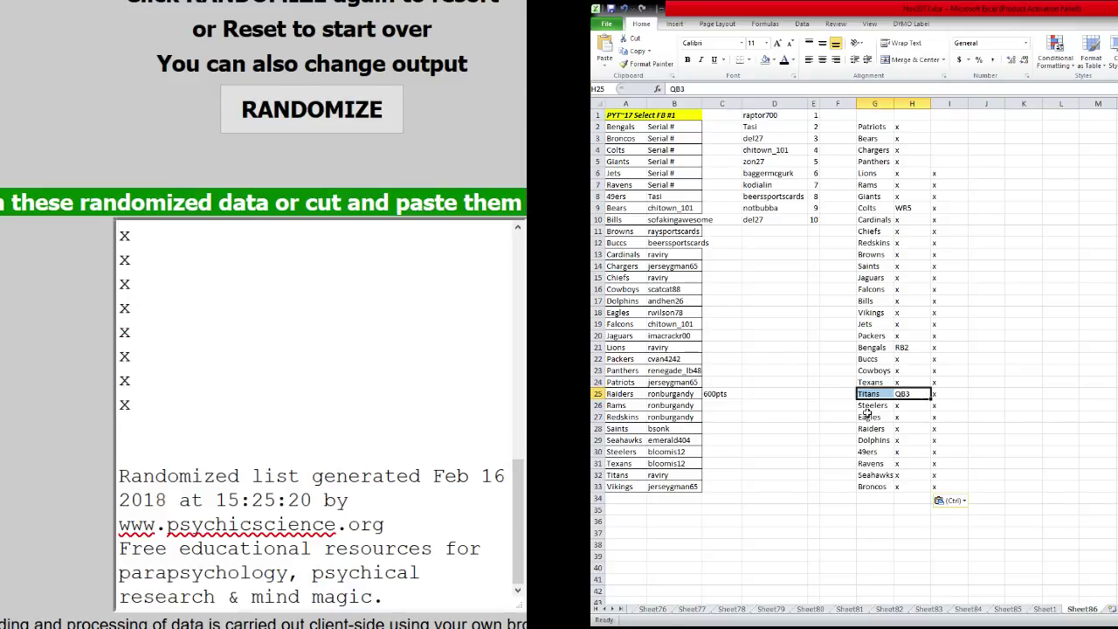
Step: Enter QB3 in C32 beside the Titans row
click(708, 473)
text(QB3)
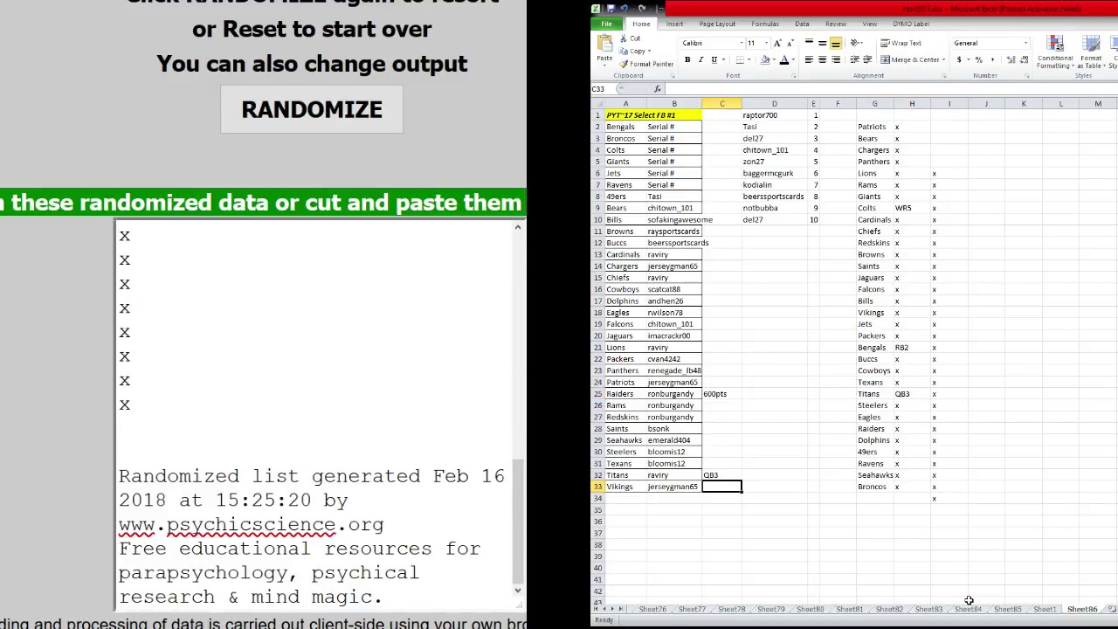
click(875, 337)
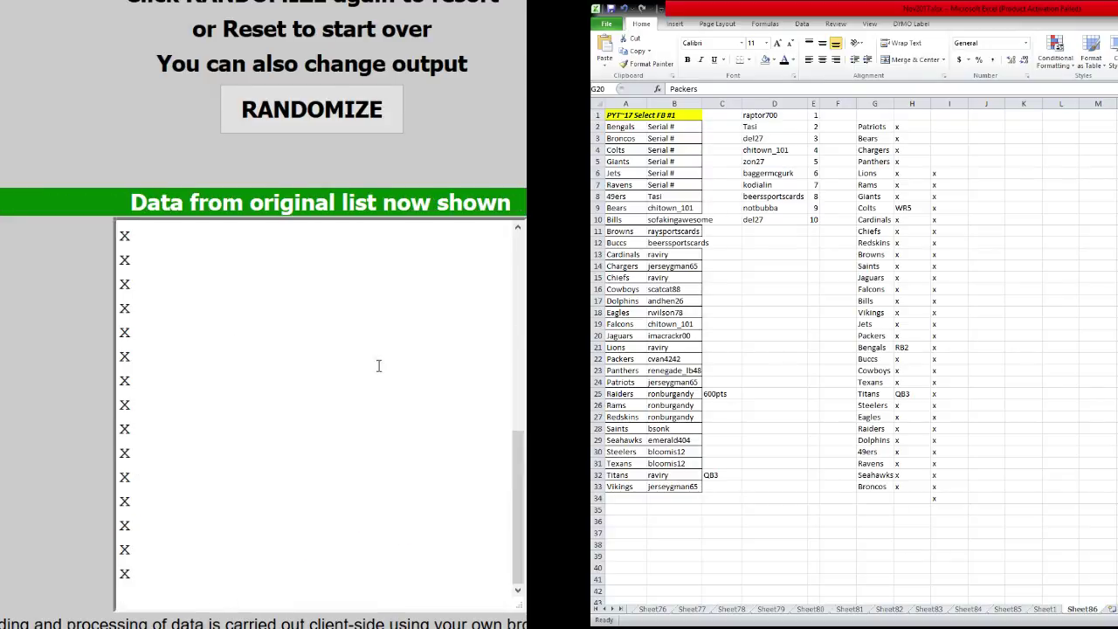
Step: Trim the randomizer marker list to RB2, QB3, WR5 and eight x lines
click(408, 574)
key(ctrl+shift+Home)
key(shift+Down)
key(shift+Down)
key(shift+Down)
key(shift+Down)
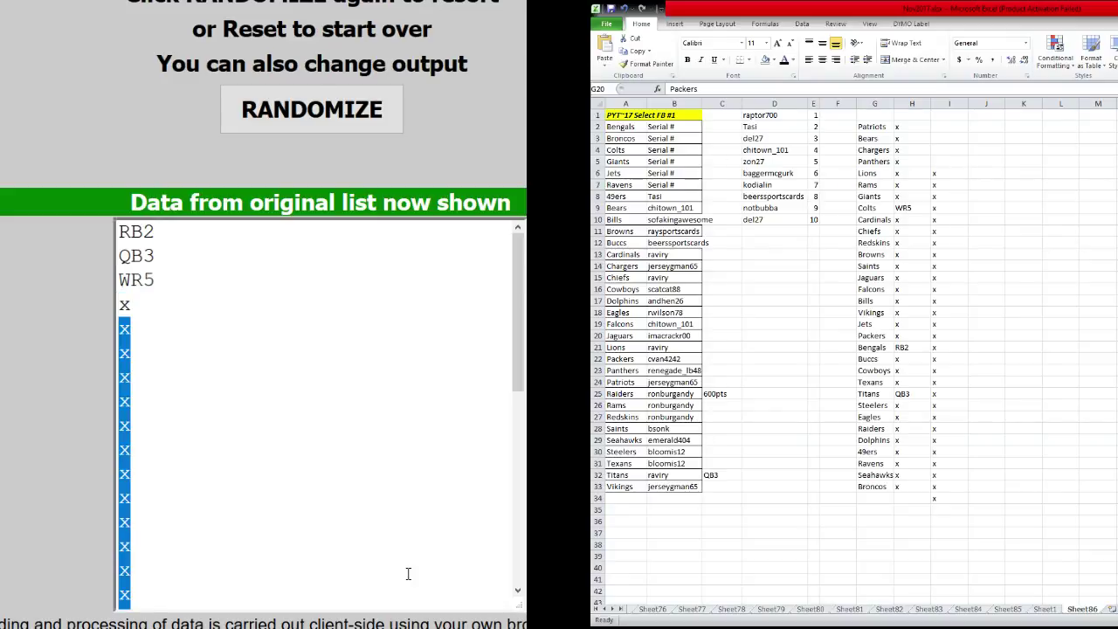
key(shift+Up)
key(shift+Down)
key(shift+Down)
key(shift+Down)
key(shift+Up)
key(shift+Up)
key(shift+Up)
key(shift+Down)
key(shift+Down)
key(shift+Down)
key(shift+Down)
key(shift+Down)
key(shift+Down)
key(shift+Down)
key(shift+Down)
key(Delete)
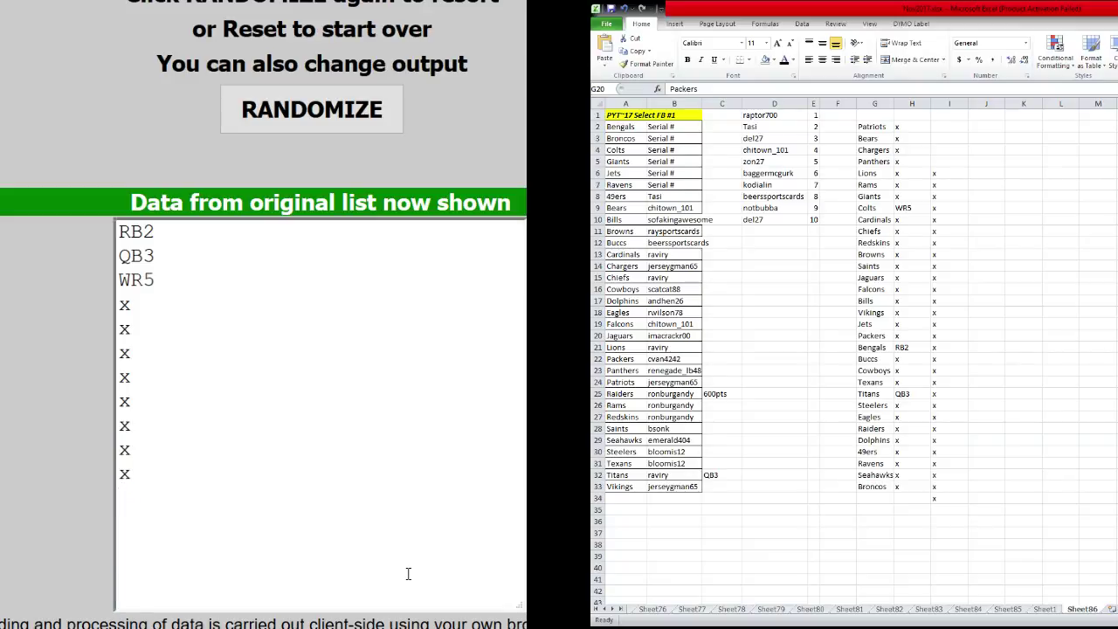
key(BackSpace)
key(Up)
key(Up)
key(Up)
key(Up)
key(Up)
key(Up)
text(x)
key(ctrl+Tab)
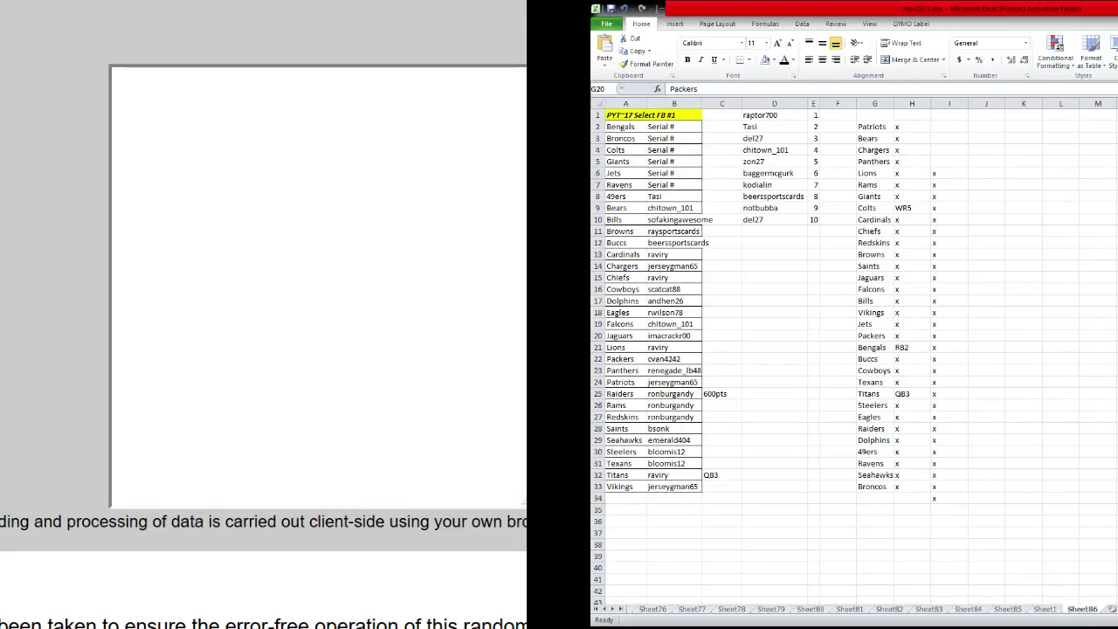
Step: Copy the ten usernames from column D into the empty randomizer box
click(791, 288)
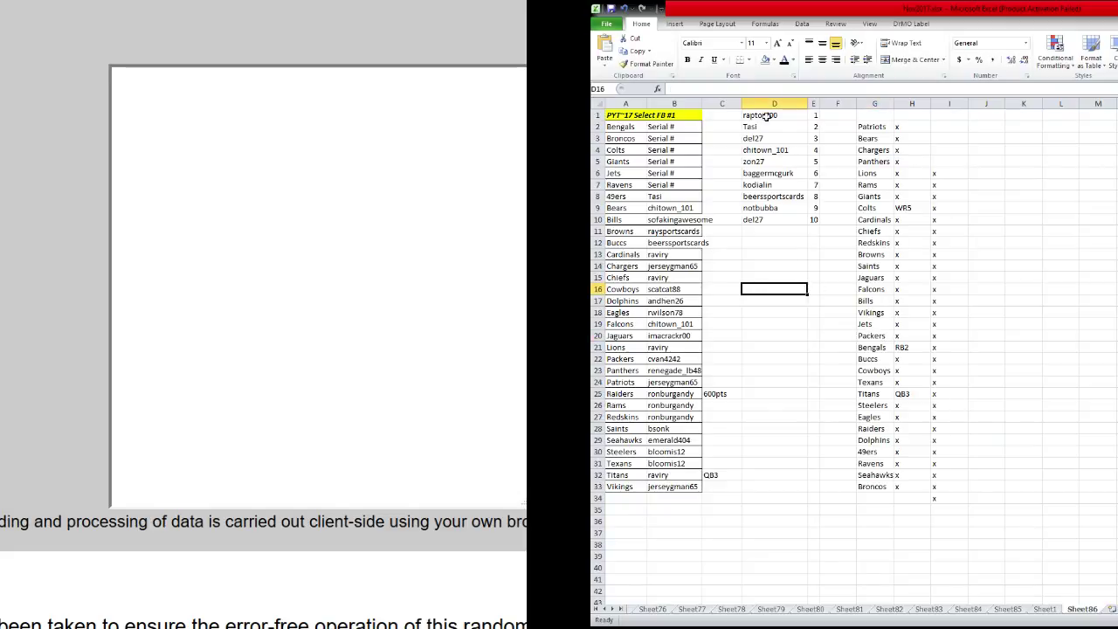
drag(760, 115, 752, 220)
key(ctrl+c)
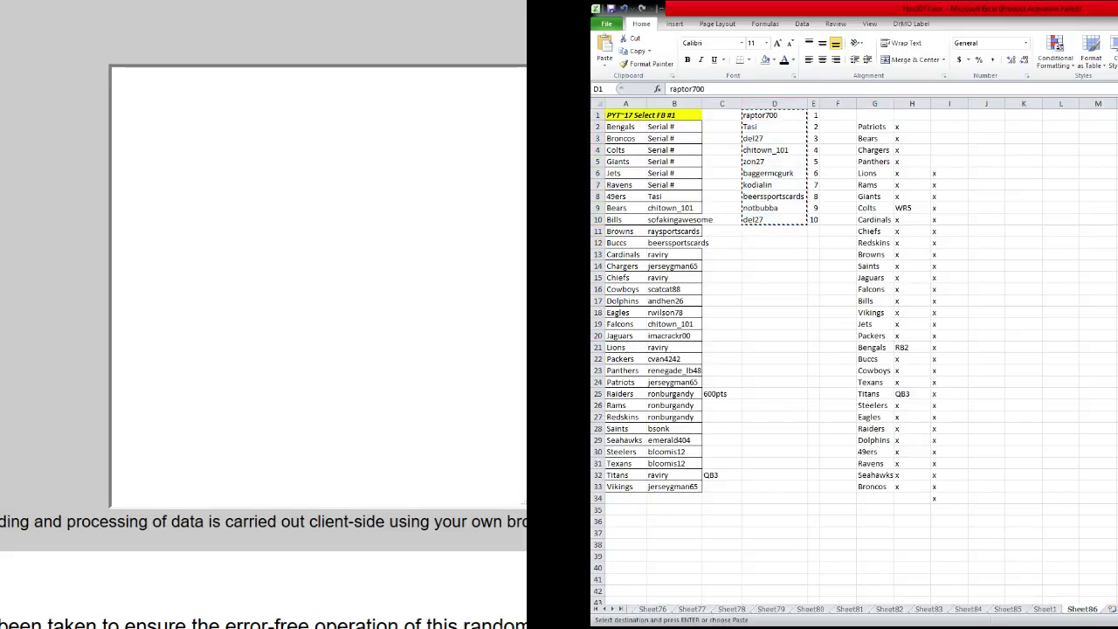
click(172, 81)
key(ctrl+v)
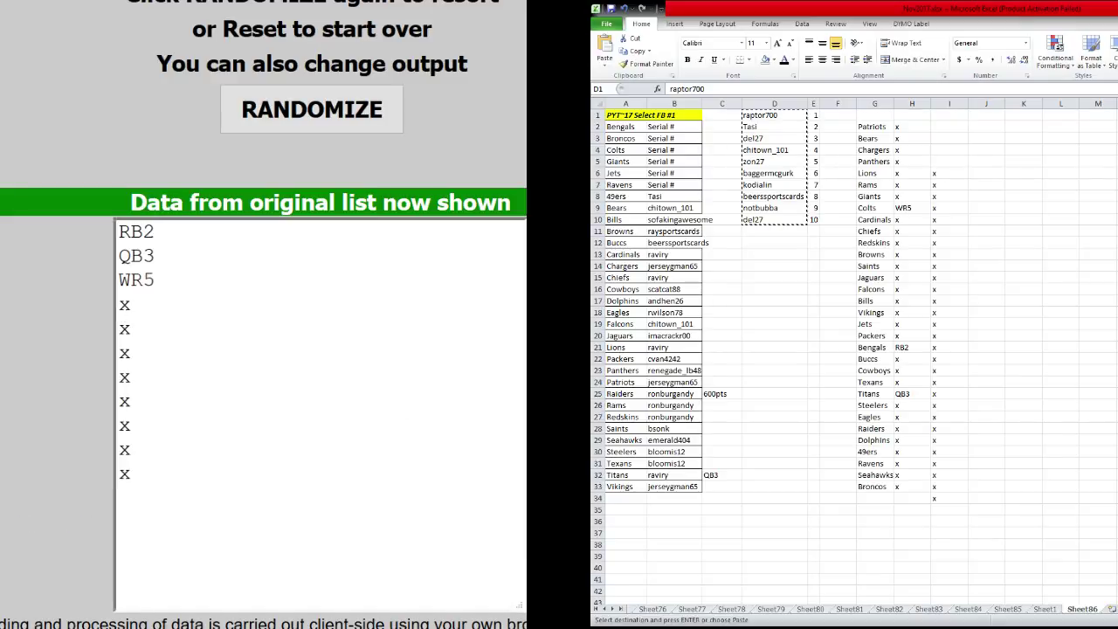
Step: Remove the QB3 line from the marker list and re-paste it into a fresh box
click(840, 439)
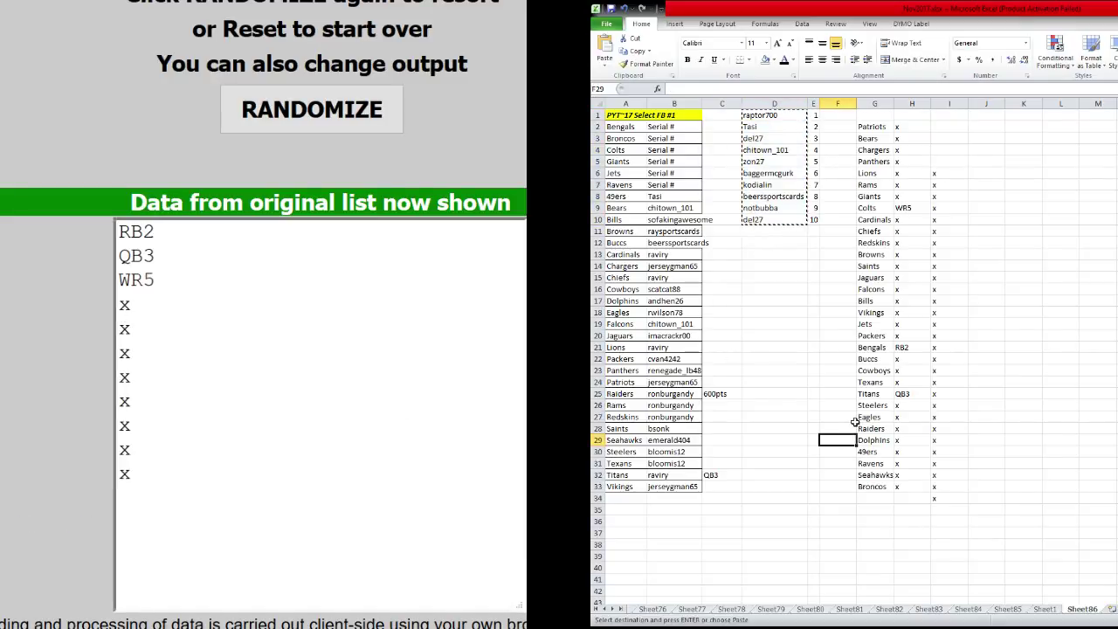
double_click(192, 261)
key(Delete)
key(Delete)
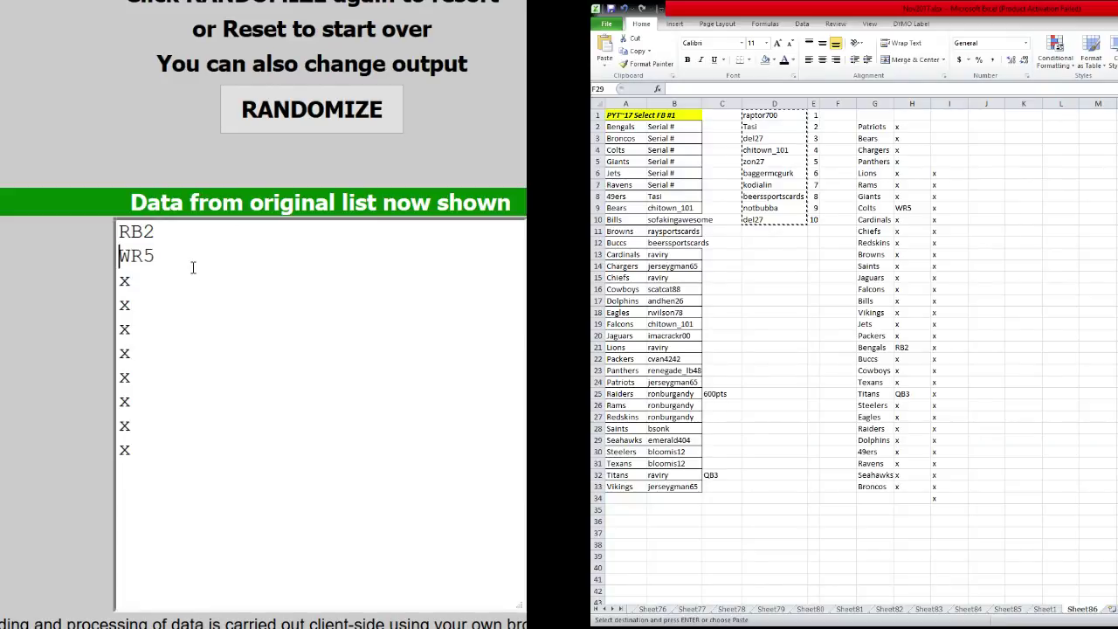
key(Down)
key(Down)
key(Down)
key(Down)
key(Down)
key(Down)
key(Down)
key(Down)
key(ctrl+a)
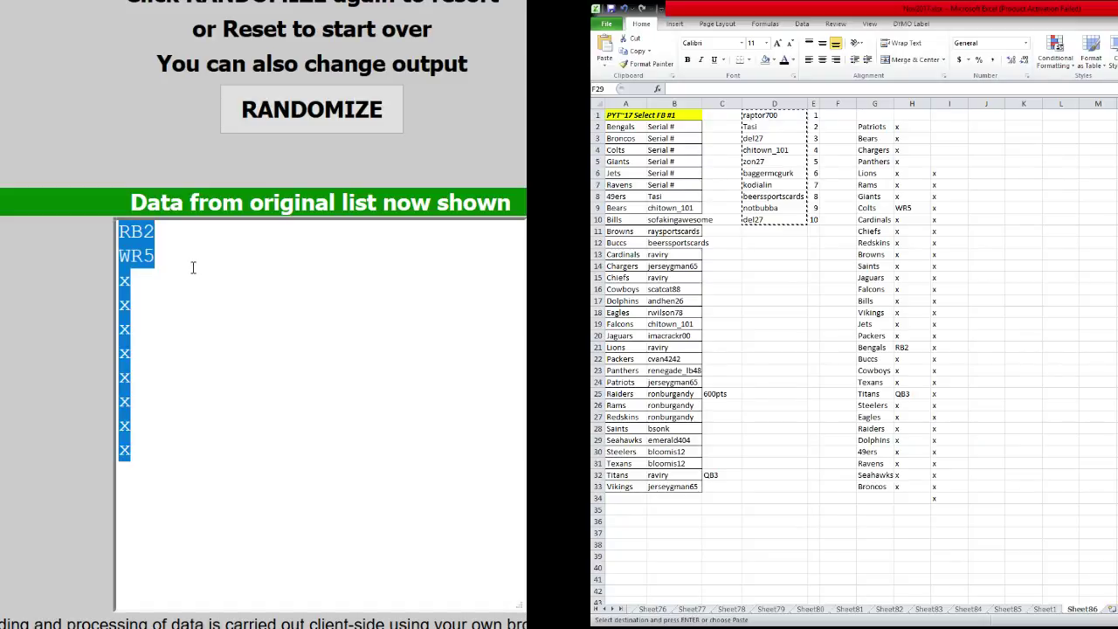
key(ctrl+c)
click(287, 112)
click(247, 328)
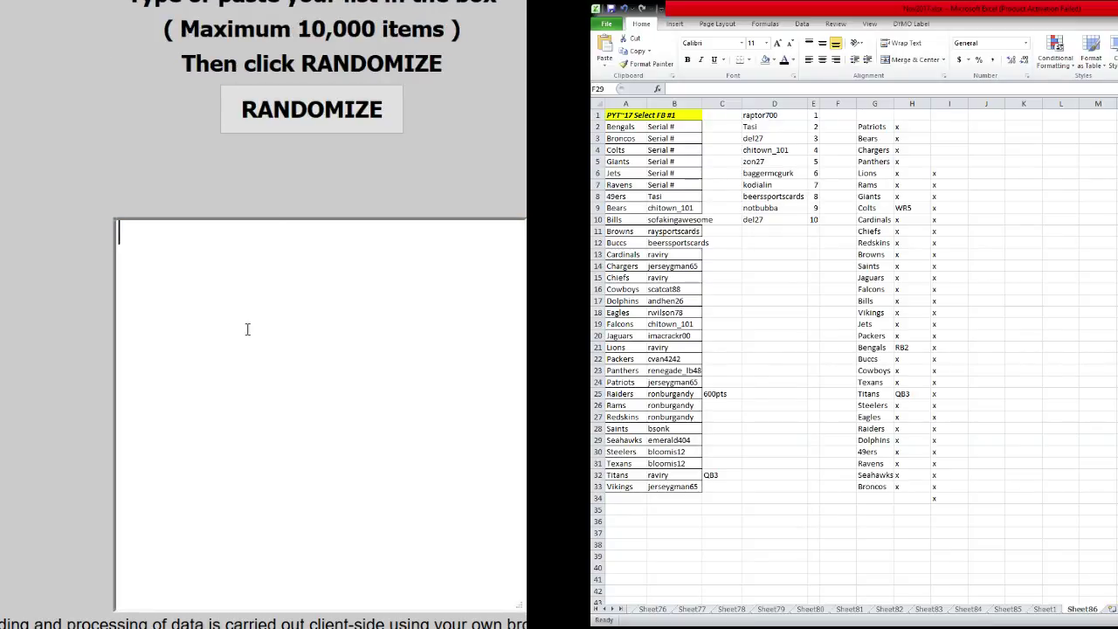
key(ctrl+v)
key(BackSpace)
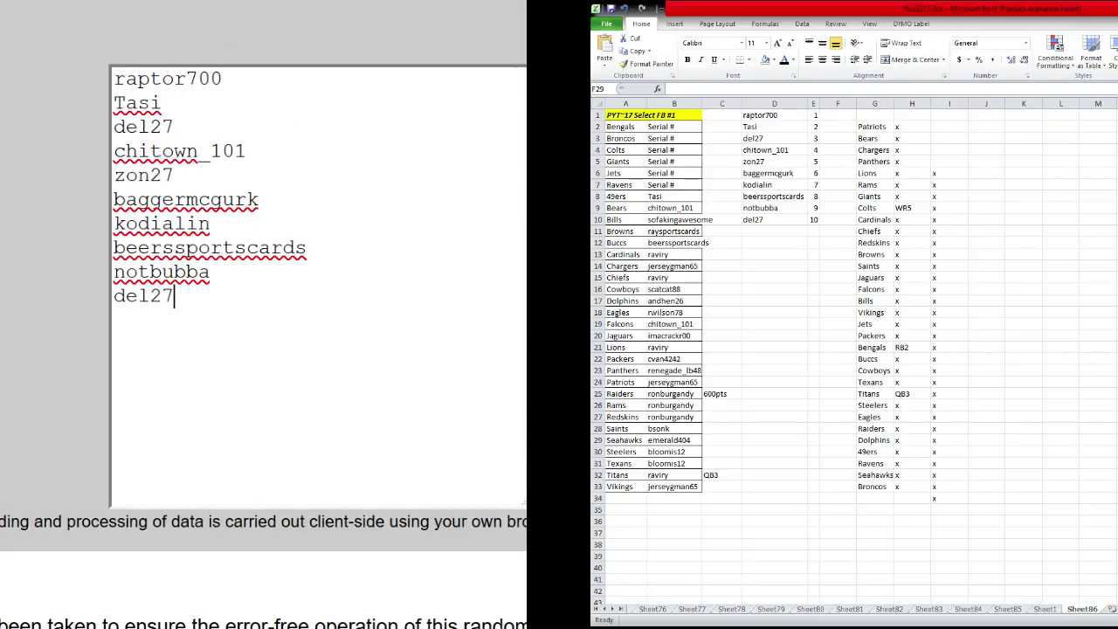
Step: Shuffle the ten usernames and paste the new order into D13:D22
click(264, 4)
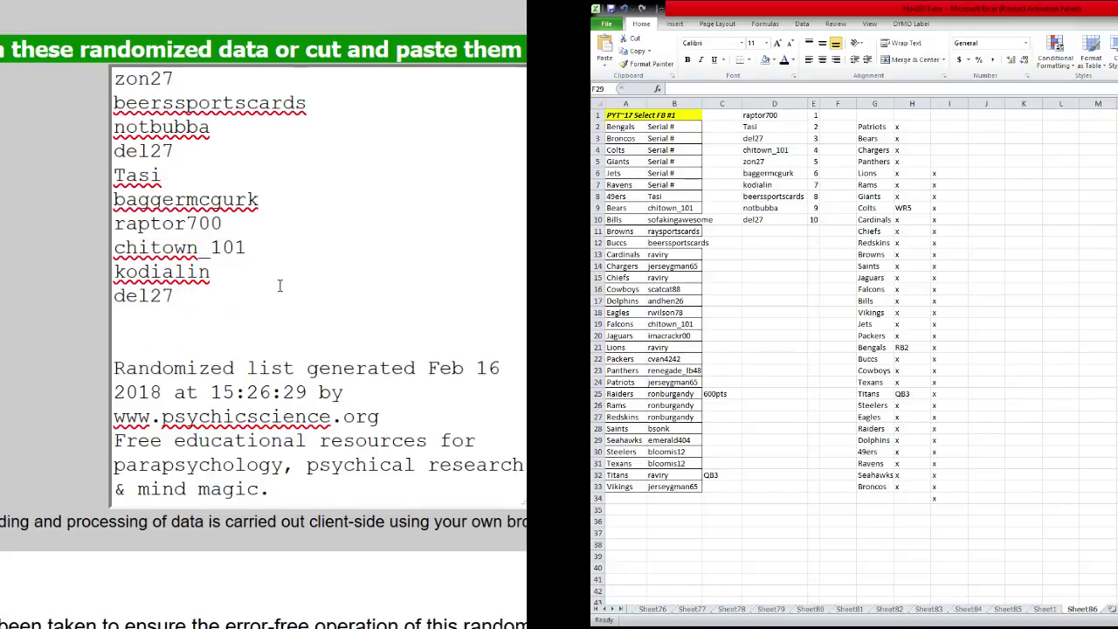
drag(259, 293, 117, 77)
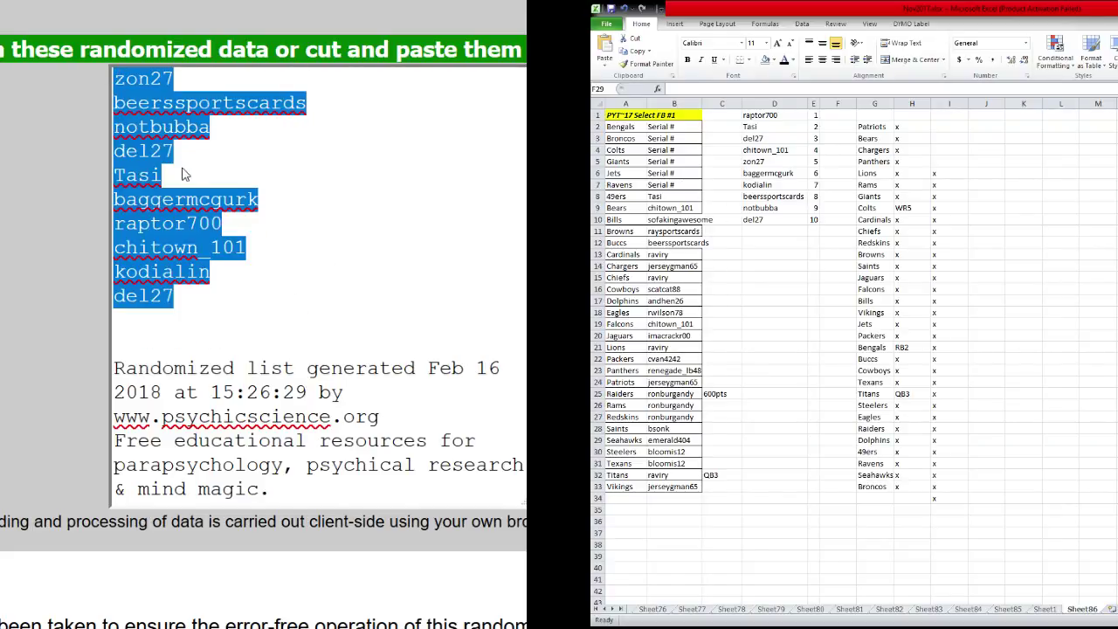
click(184, 213)
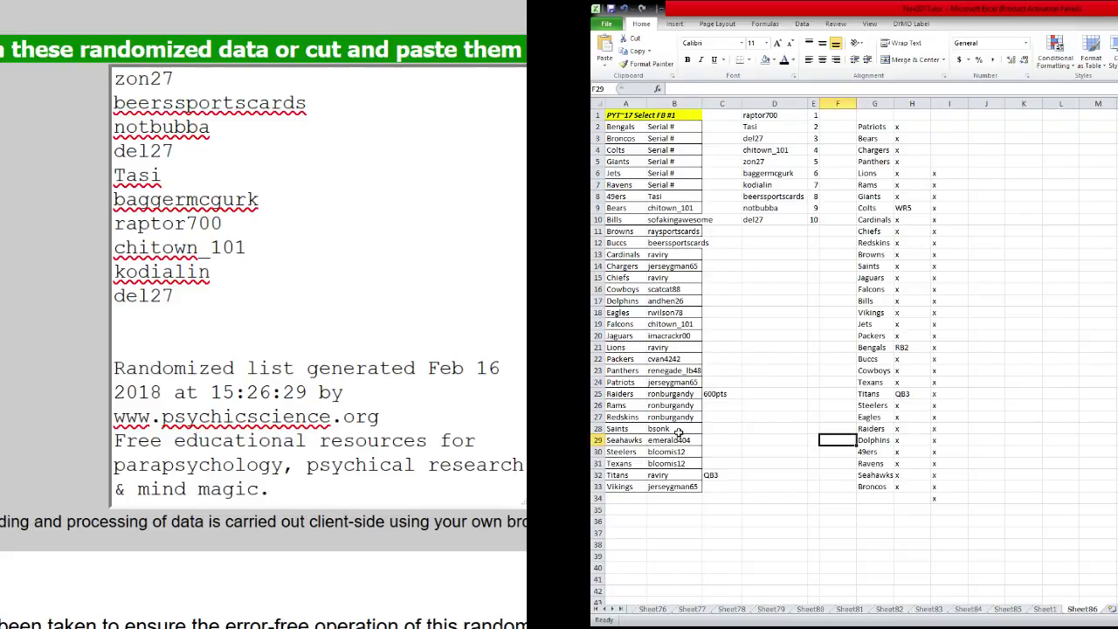
click(774, 254)
key(ctrl+v)
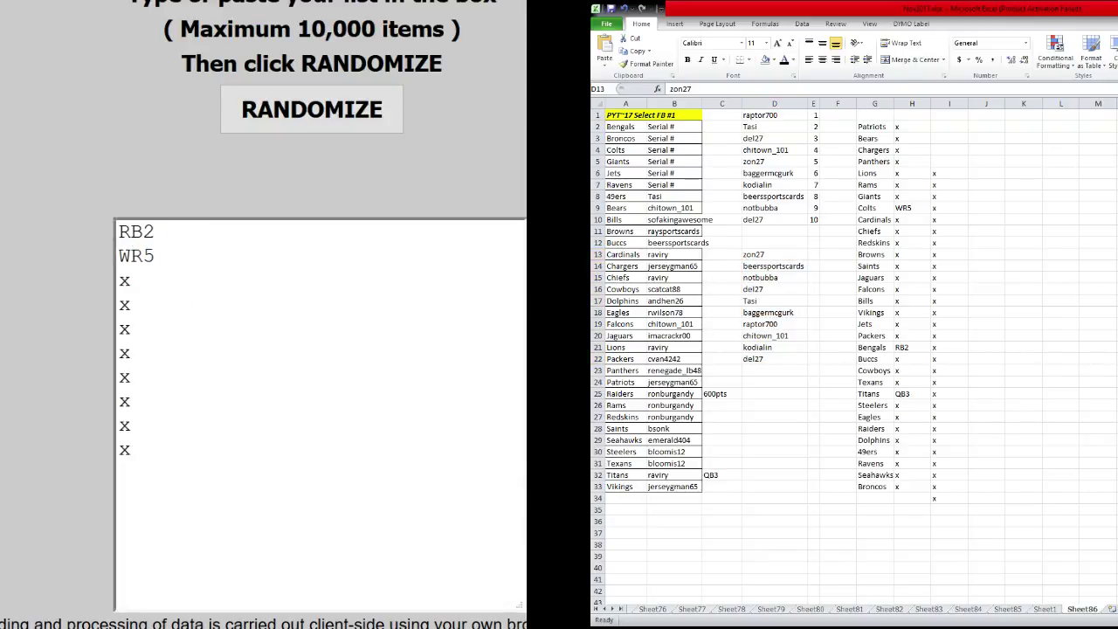
Step: Shuffle the hit markers three times and paste them into E13:E22
click(266, 121)
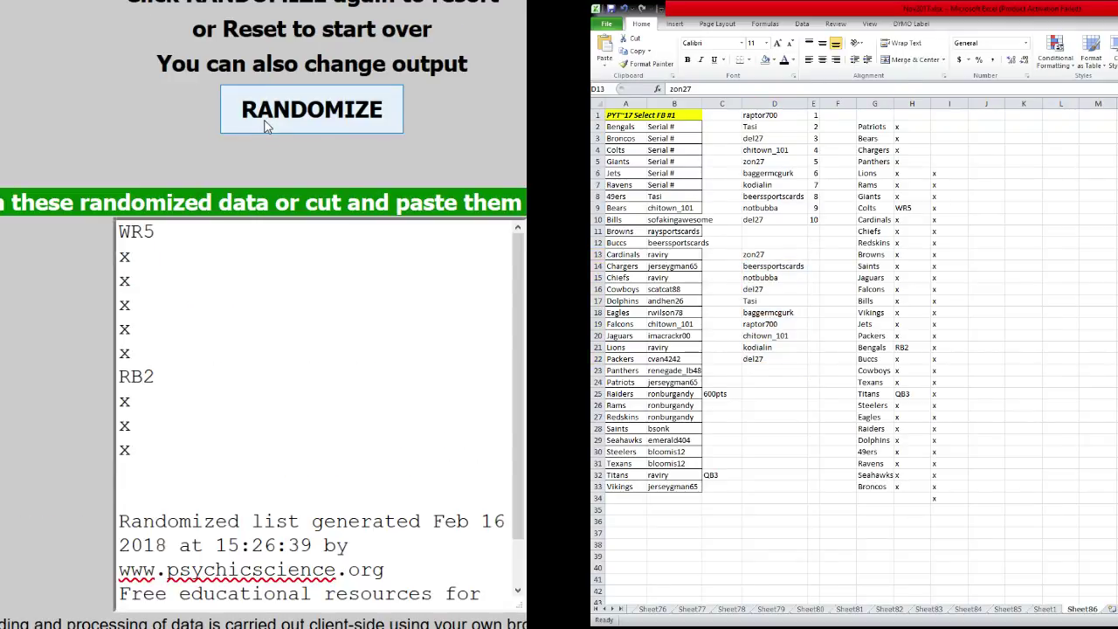
click(267, 123)
click(262, 122)
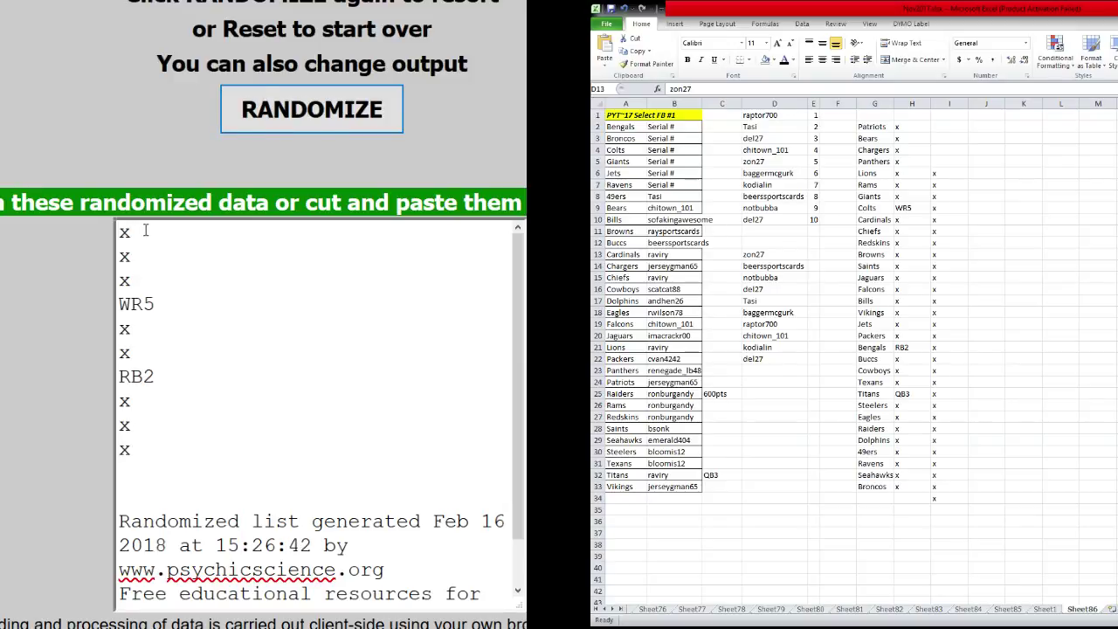
drag(146, 230, 148, 450)
click(752, 457)
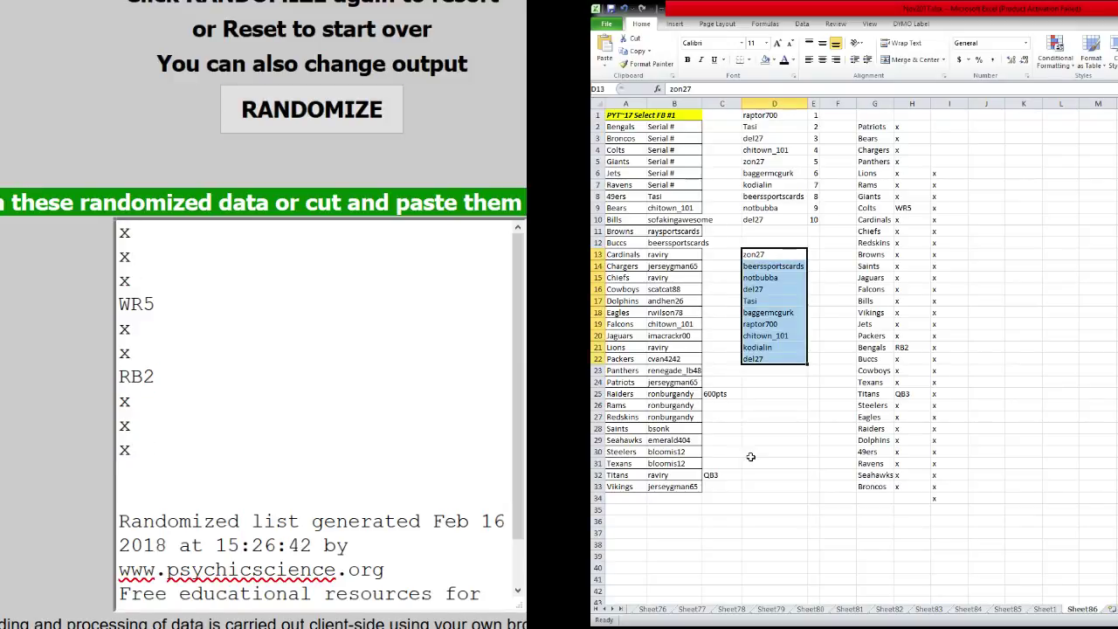
click(812, 256)
key(ctrl+v)
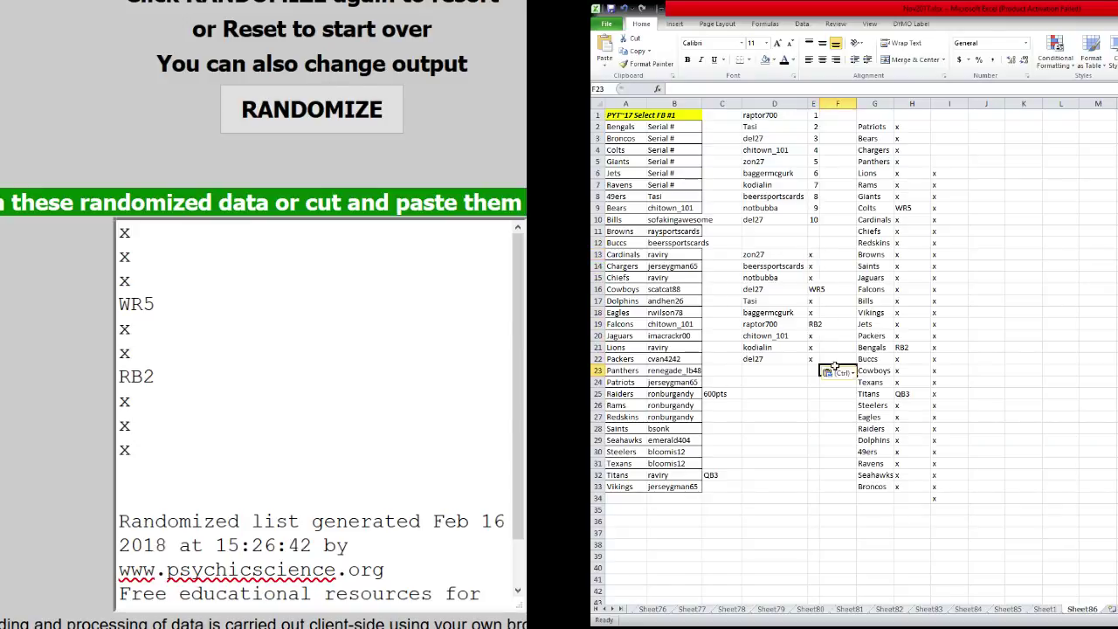
Step: Highlight the buyer rows holding WR5 (row 16) and RB2 (row 19)
drag(816, 290, 787, 287)
click(786, 390)
drag(812, 328, 791, 327)
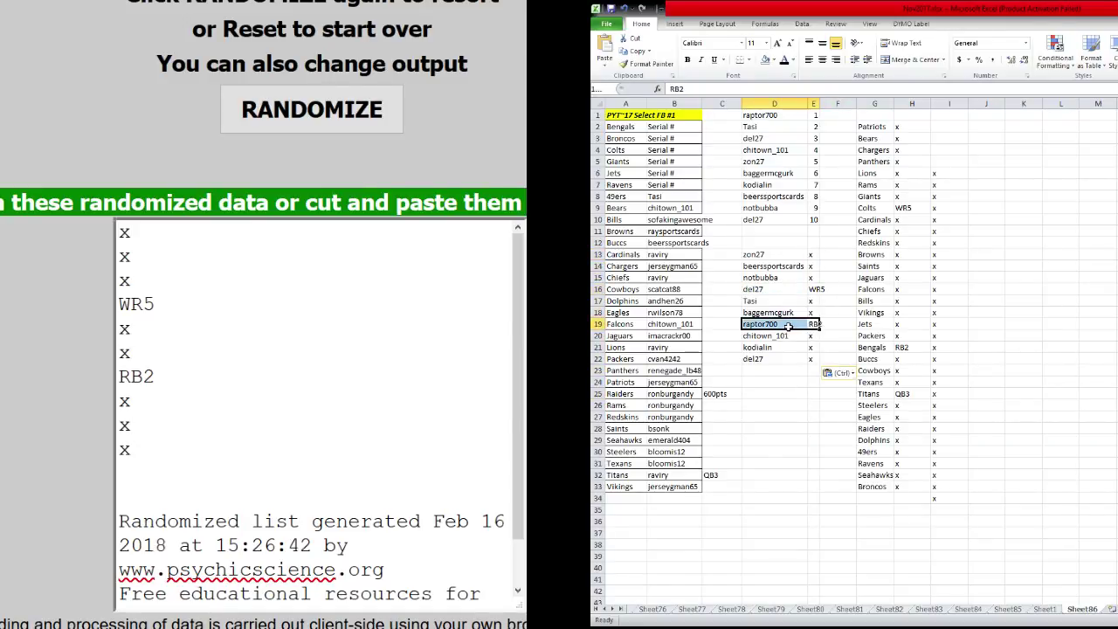
click(797, 395)
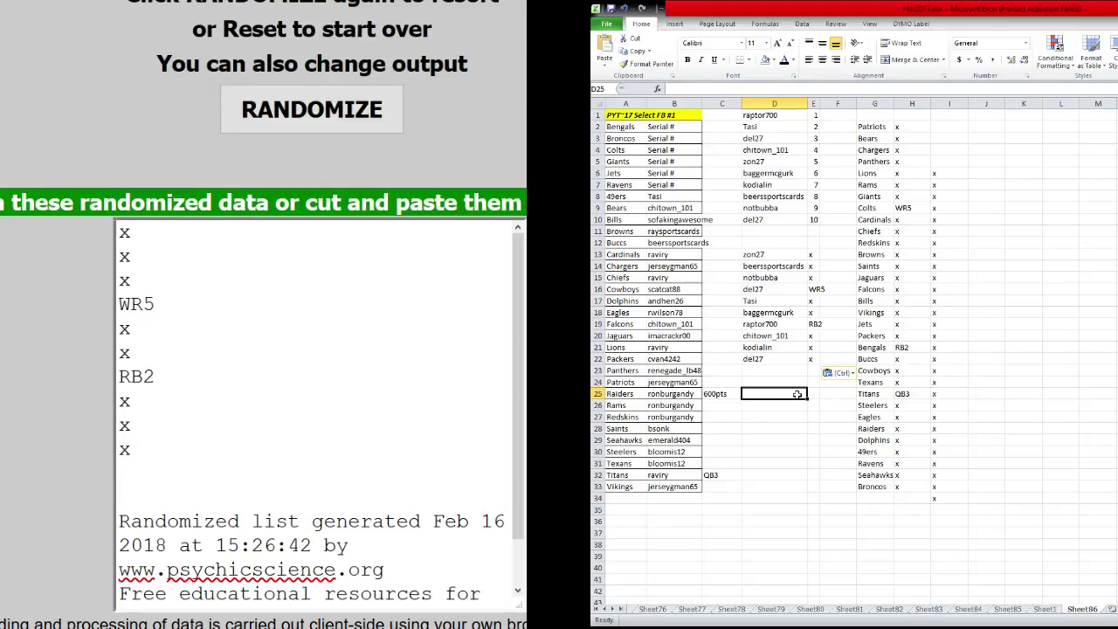
click(778, 295)
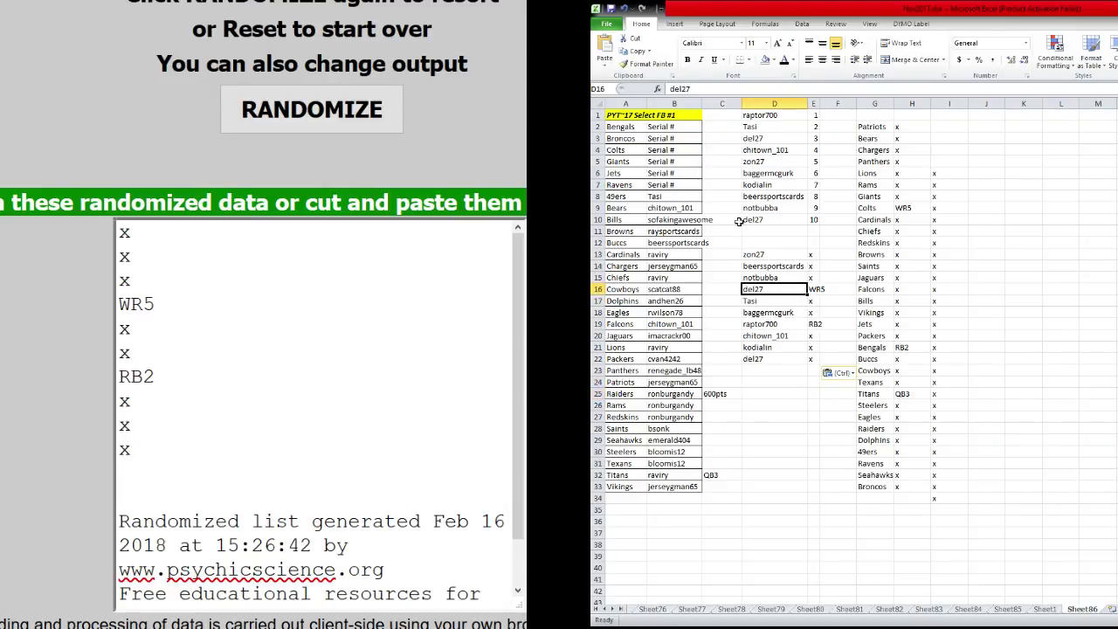
Step: Copy the team names in A2:A33
click(626, 134)
drag(625, 127, 625, 487)
key(ctrl+c)
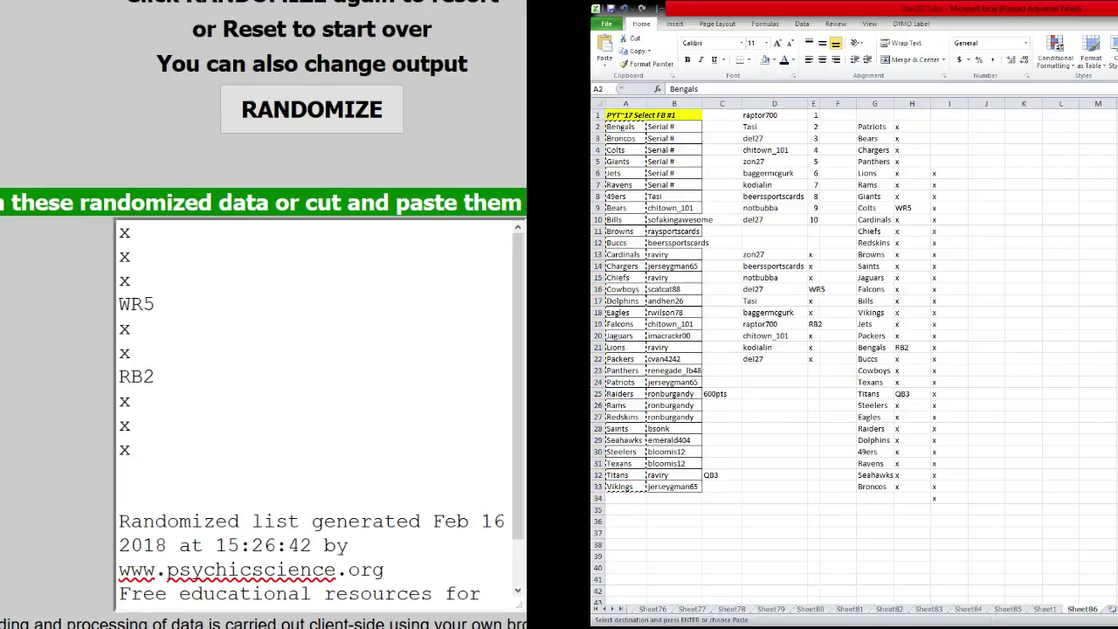
Step: Paste the 32 teams into a fresh randomizer list and shuffle five times, Steelers first
click(286, 103)
key(ctrl+v)
key(BackSpace)
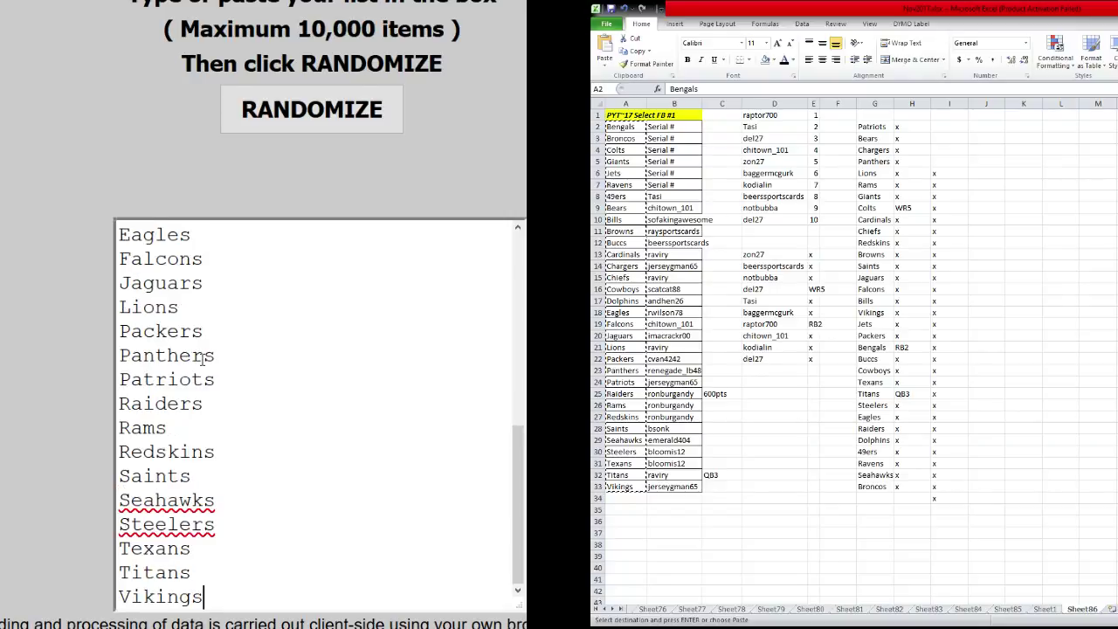
key(ctrl+Home)
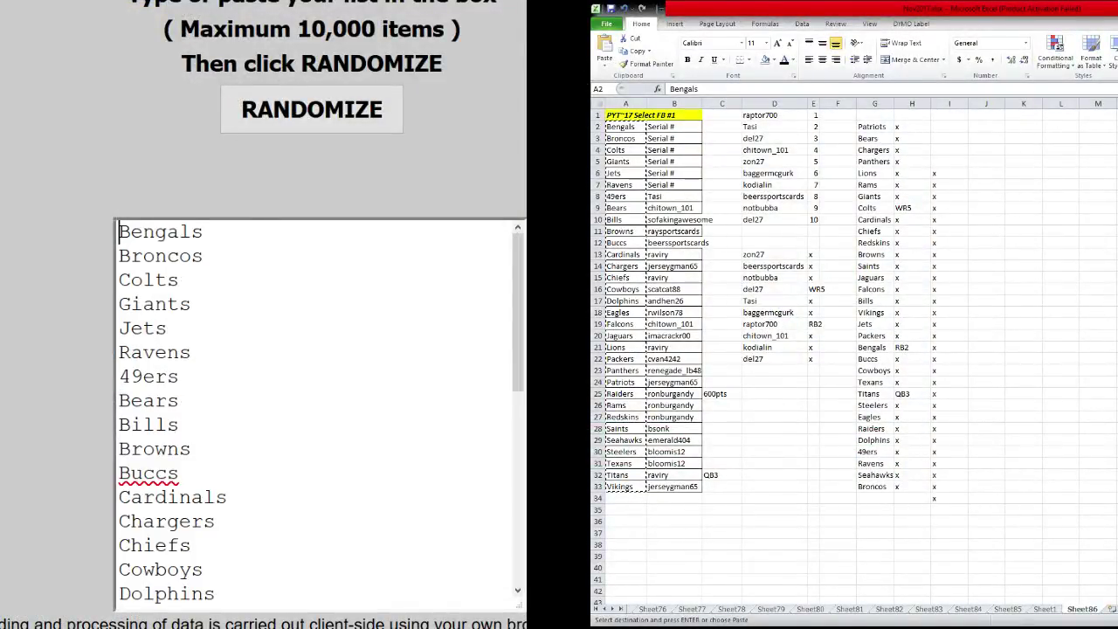
click(327, 120)
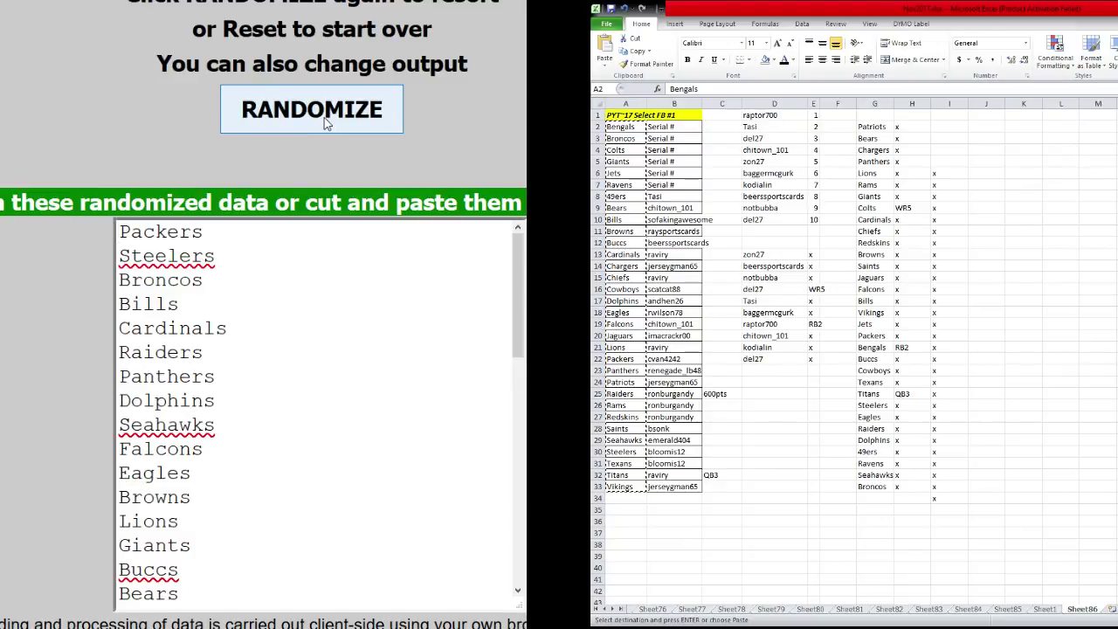
click(326, 123)
click(326, 123)
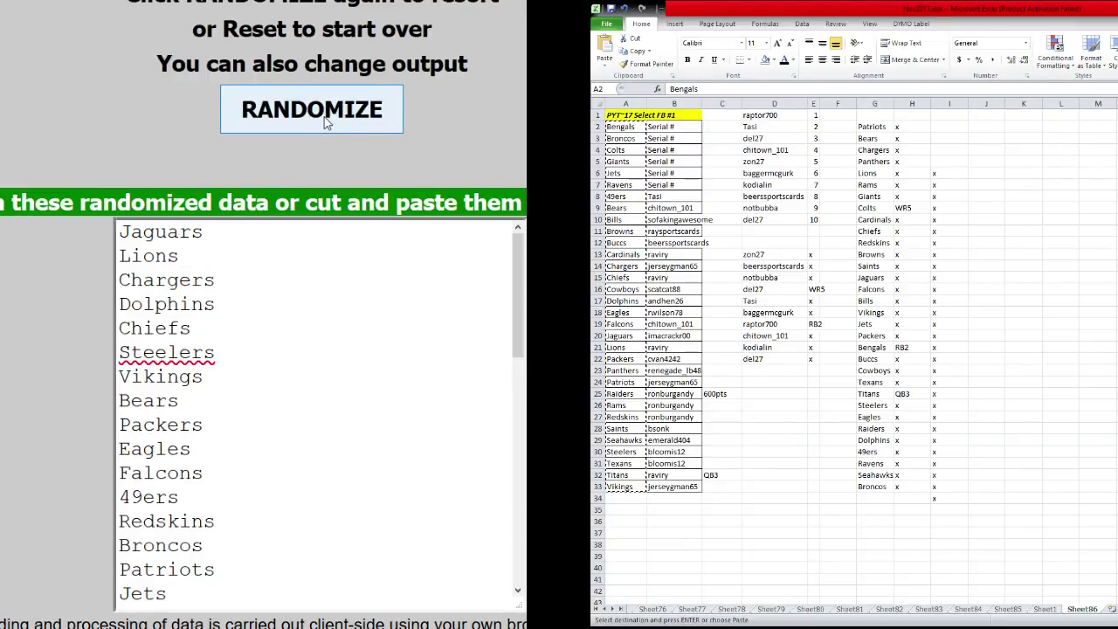
click(326, 124)
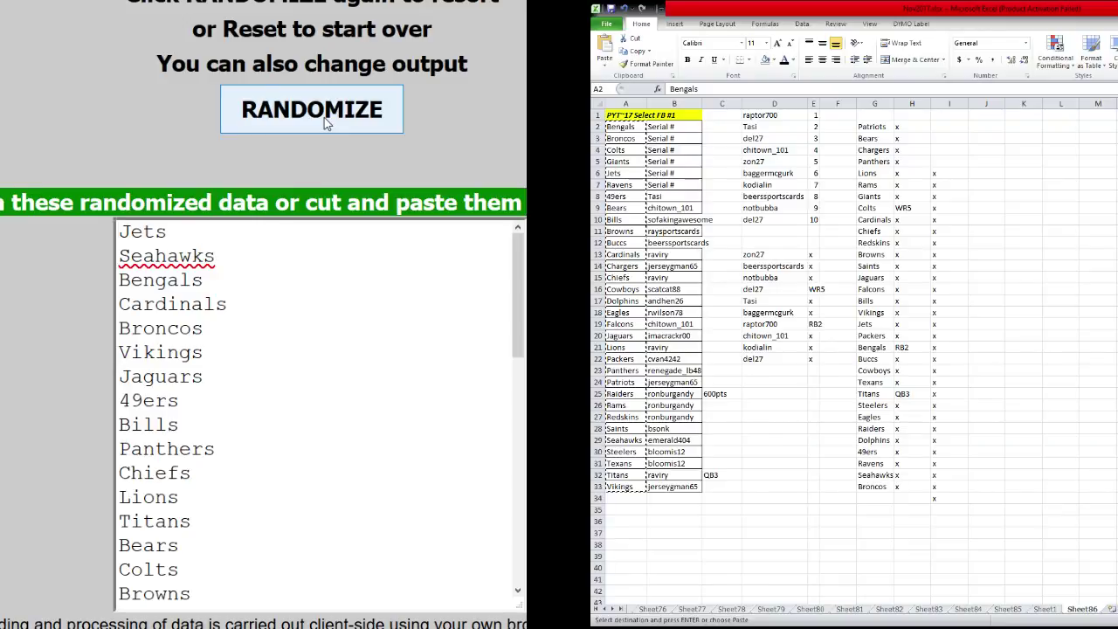
click(326, 123)
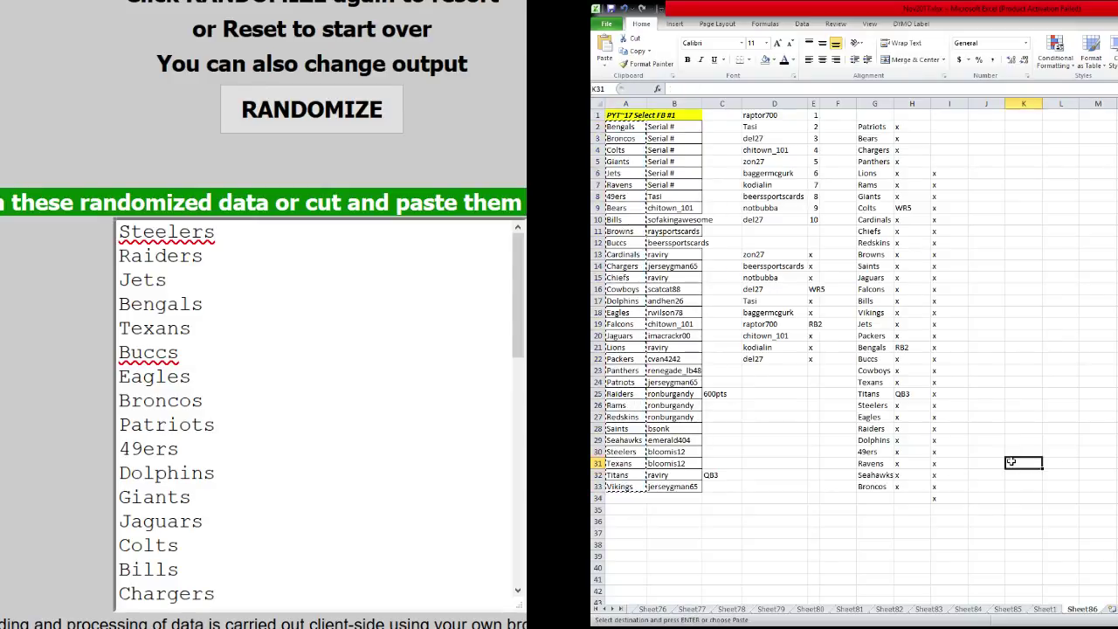
Step: Add a new buyer username in cell L30 on Sheet1
click(1041, 610)
click(1109, 509)
click(1110, 450)
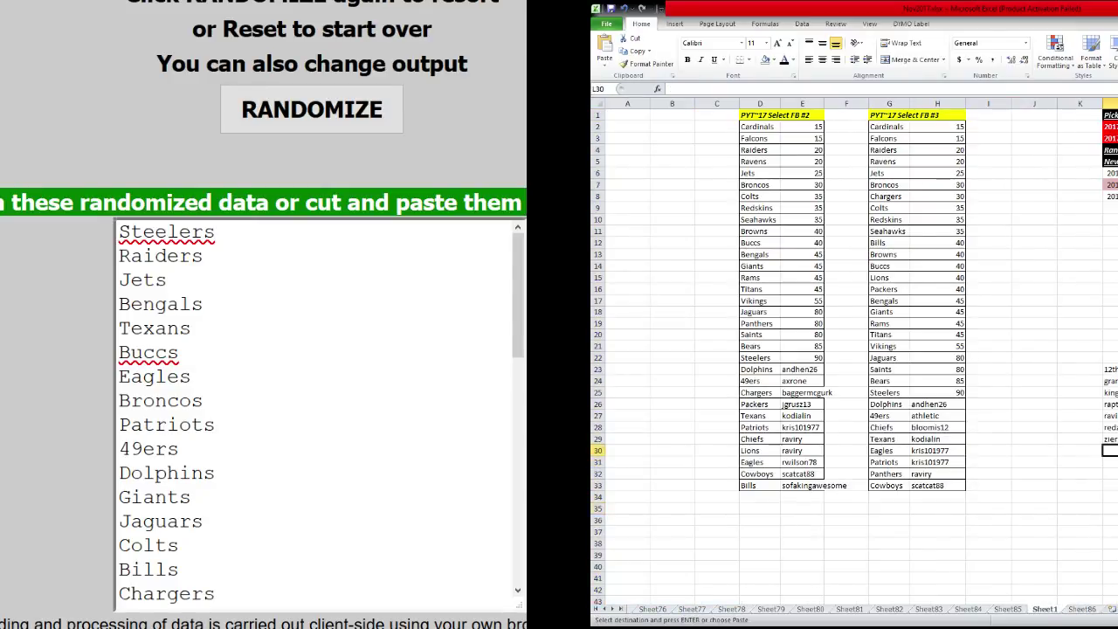
text(bloomis)
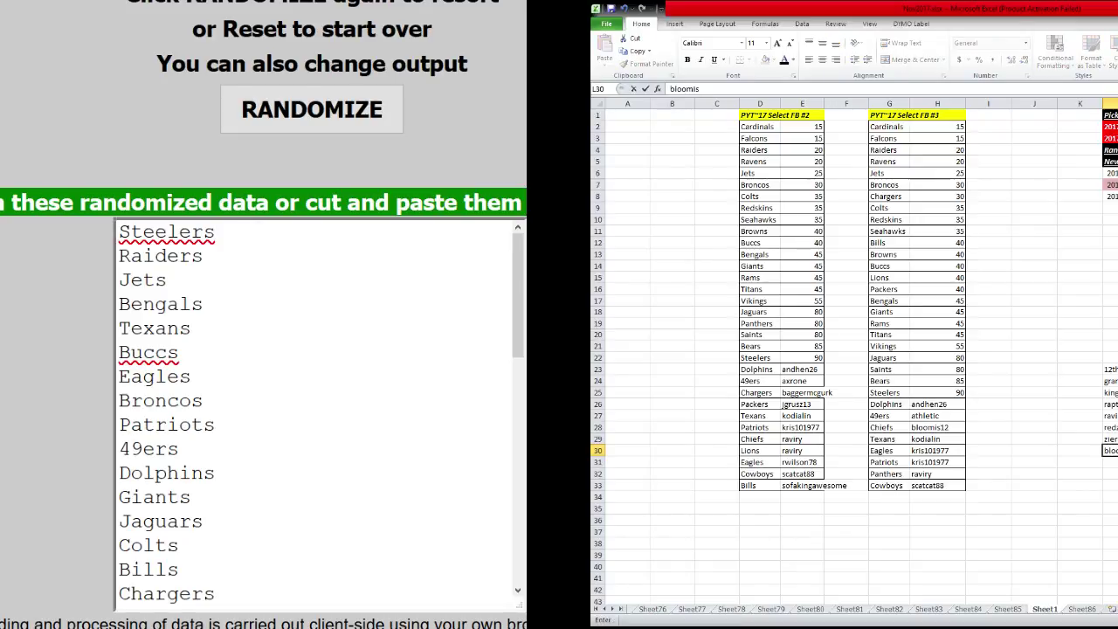
text(12)
key(Return)
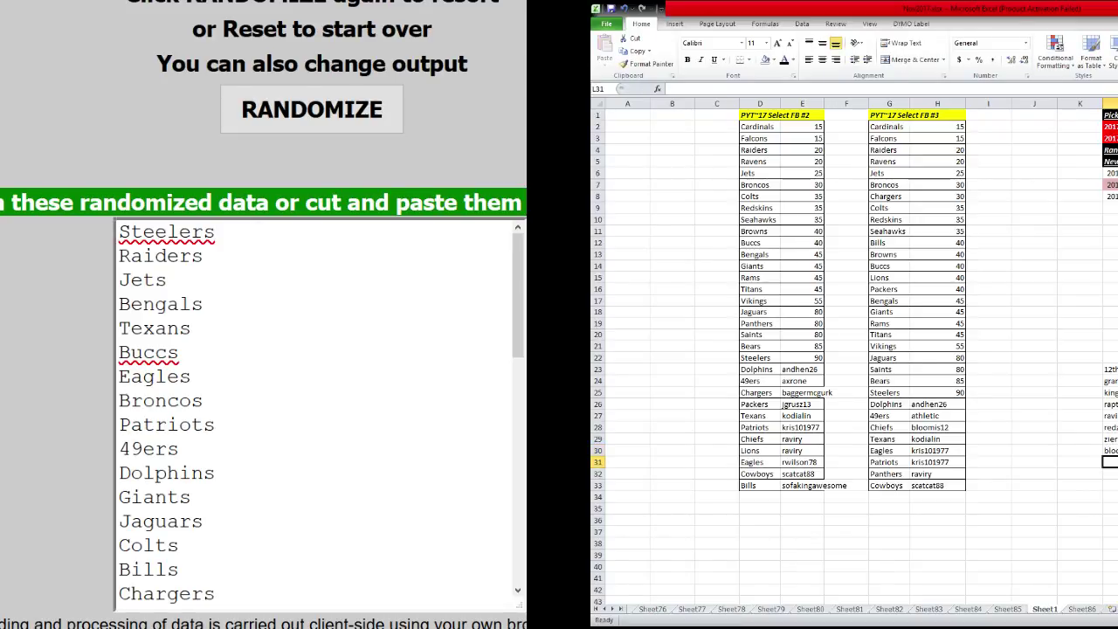